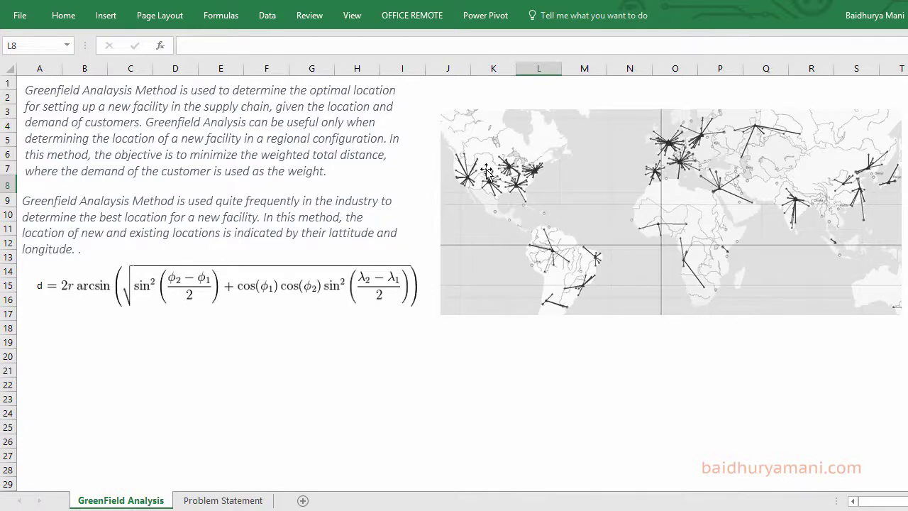
# Open the Problem Statement sheet and browse the customer state list from AK to WY
pyautogui.click(209, 501)
pyautogui.click(46, 94)
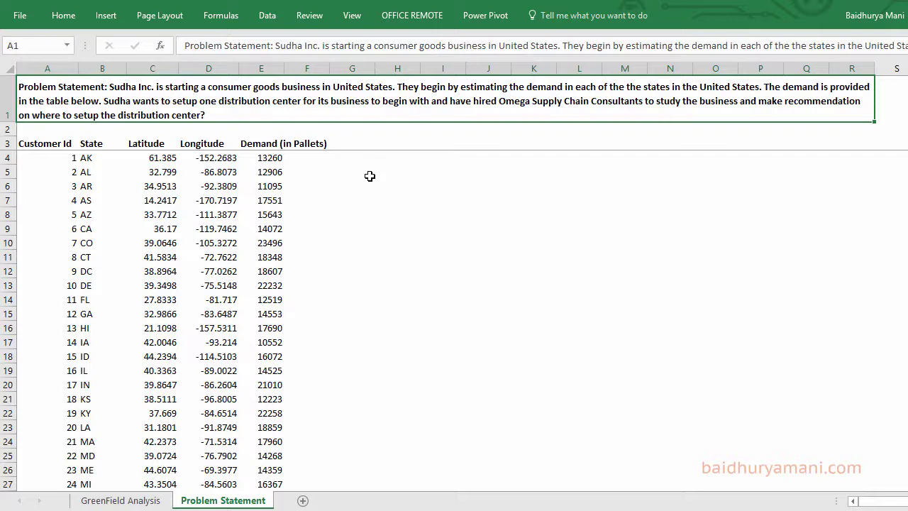
pyautogui.press('Down')
pyautogui.press('Down')
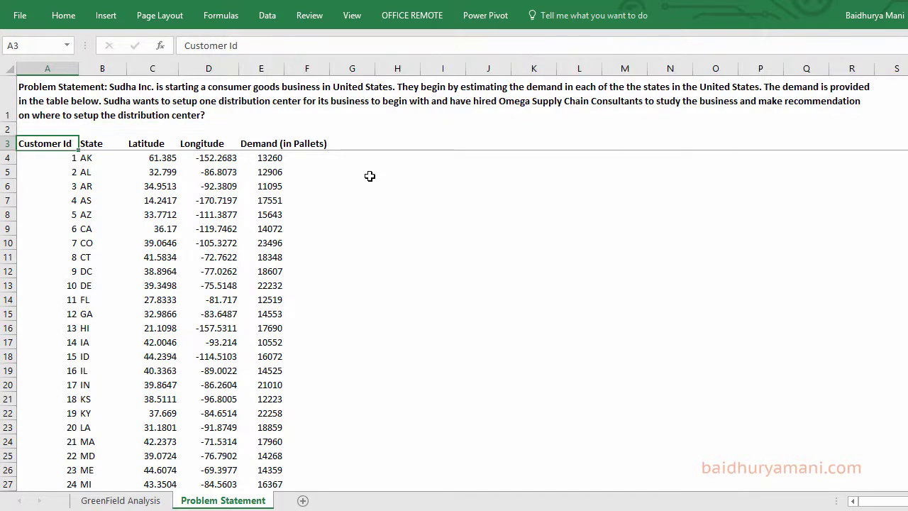
pyautogui.press('Right')
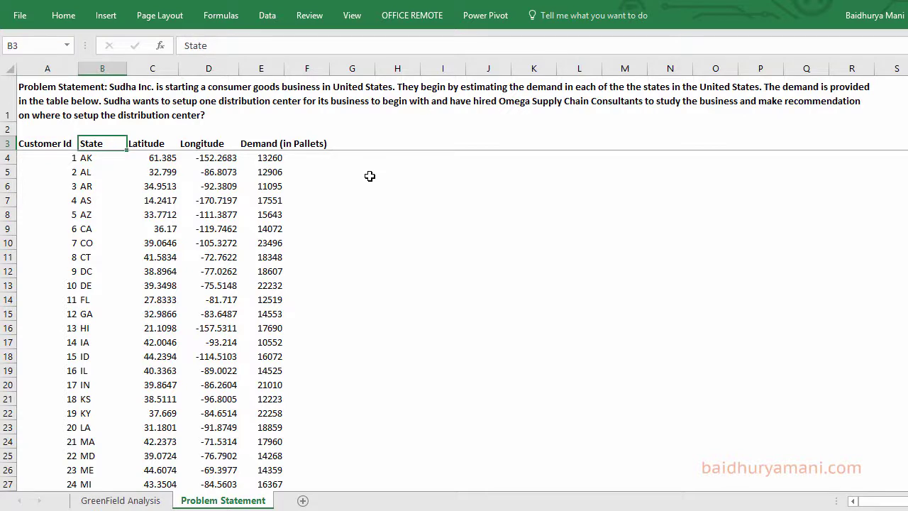
pyautogui.press('Down')
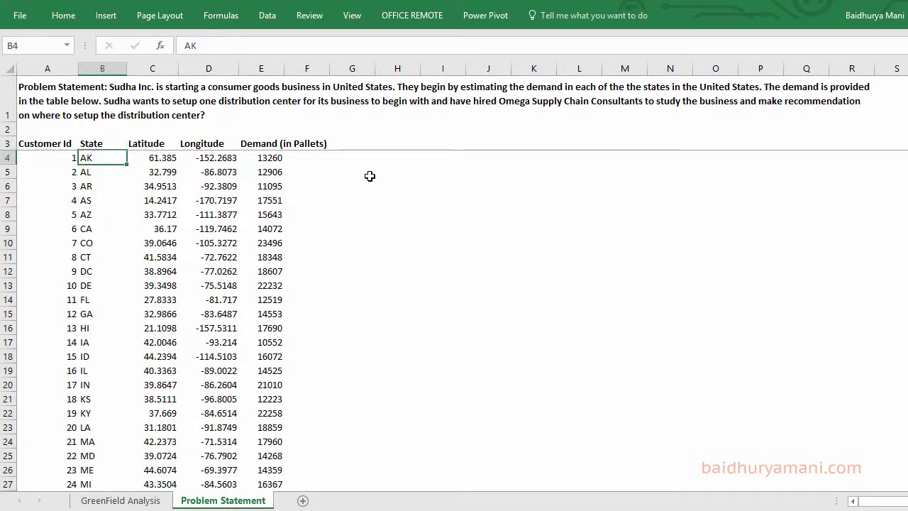
pyautogui.press('Down')
pyautogui.press('Down')
pyautogui.press('Down')
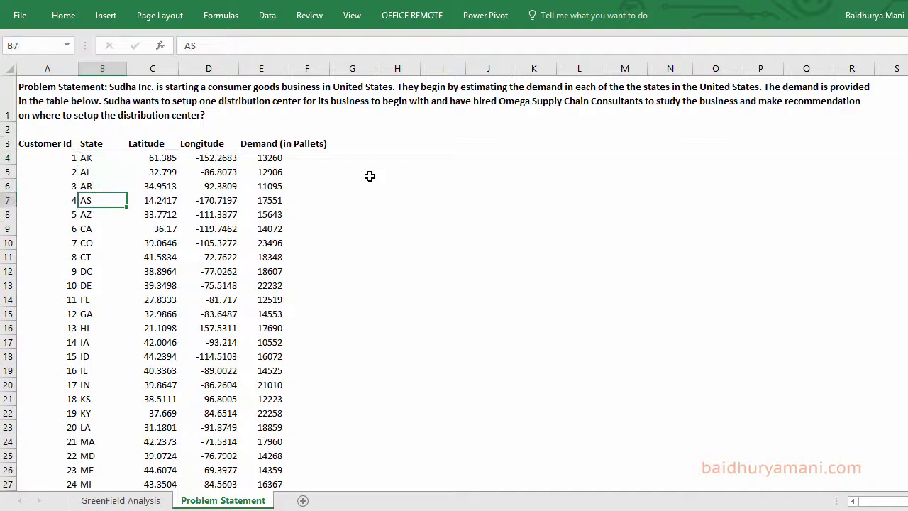
pyautogui.hotkey('ctrl', 'Down')
pyautogui.hotkey('ctrl', 'Up')
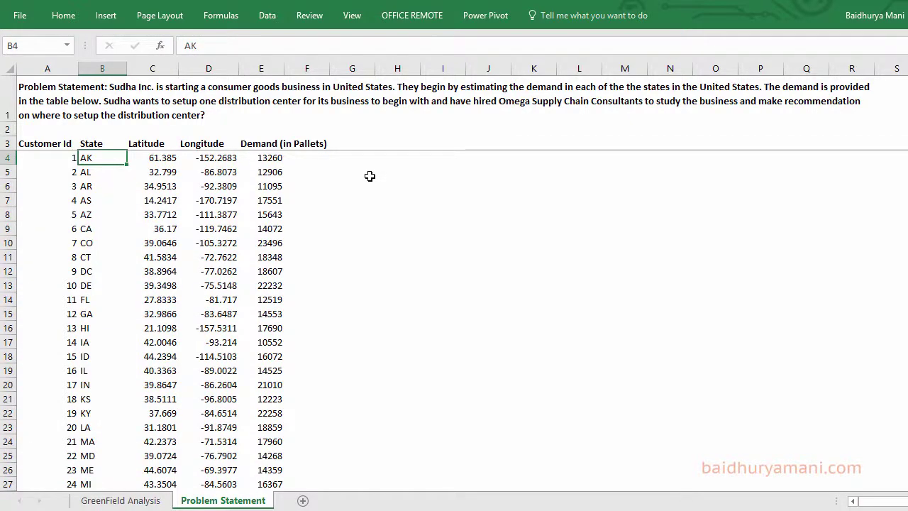
# Review AK's latitude, longitude and demand, then select the customer IDs and Demand column to row 58
pyautogui.press('Right')
pyautogui.hotkey('shift', 'Right')
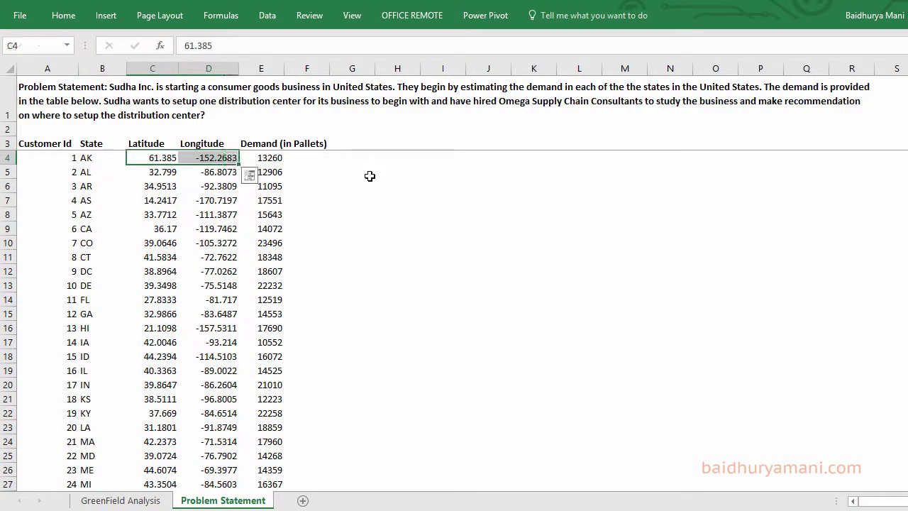
pyautogui.hotkey('ctrl', 'Right')
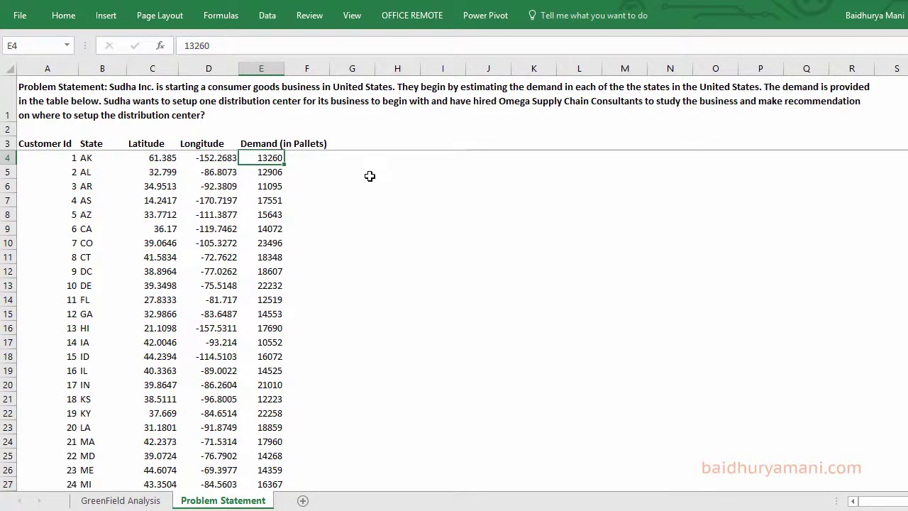
pyautogui.hotkey('ctrl', 'Left')
pyautogui.hotkey('ctrl', 'Down')
pyautogui.hotkey('ctrl', 'shift', 'Up')
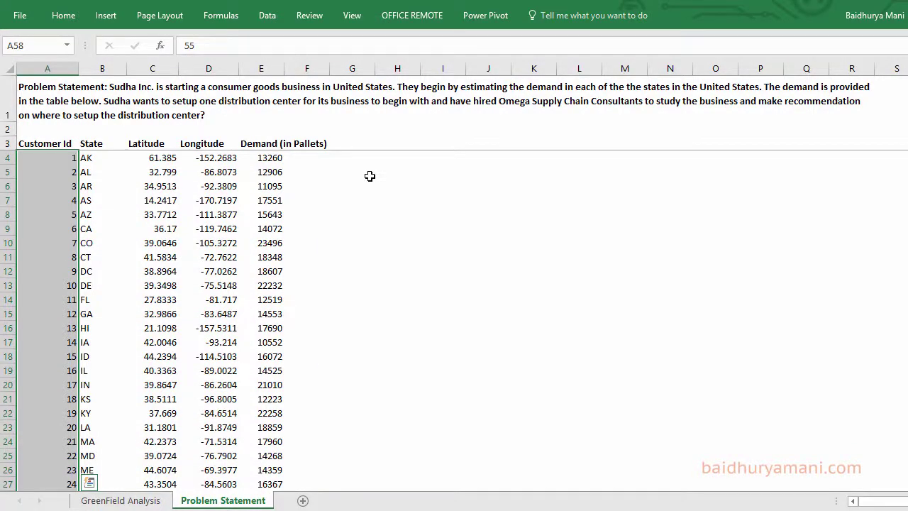
pyautogui.hotkey('ctrl', 'Up')
pyautogui.hotkey('ctrl', 'Right')
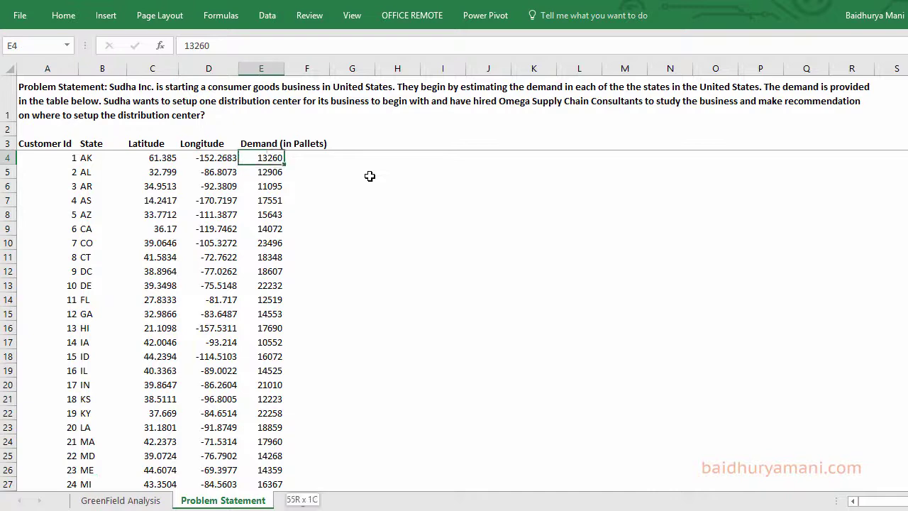
pyautogui.hotkey('ctrl', 'shift', 'Down')
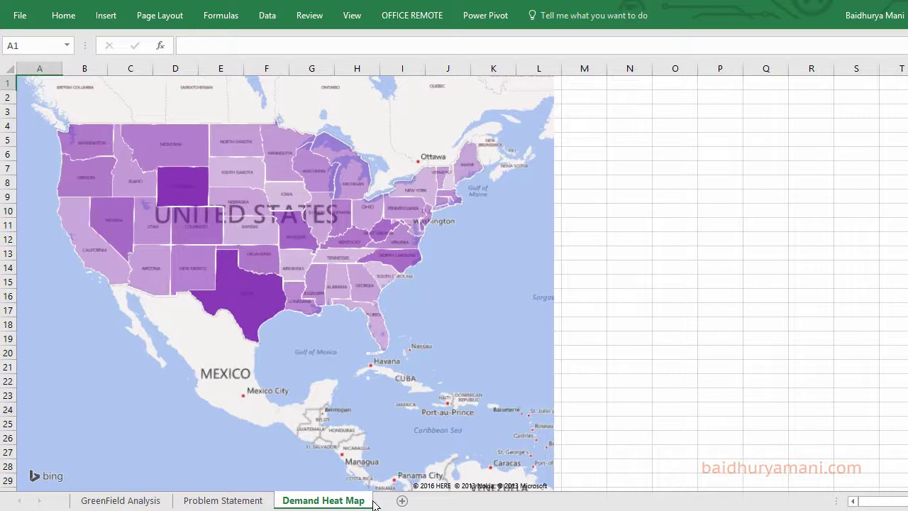
# Add a new worksheet and rename it Model
pyautogui.click(402, 501)
pyautogui.rightClick(399, 502)
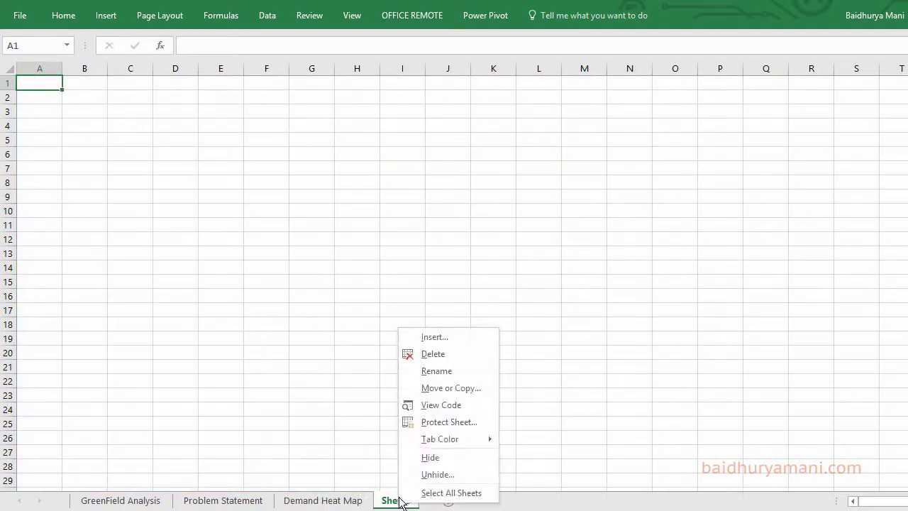
pyautogui.click(478, 370)
pyautogui.write('Model')
pyautogui.press('Return')
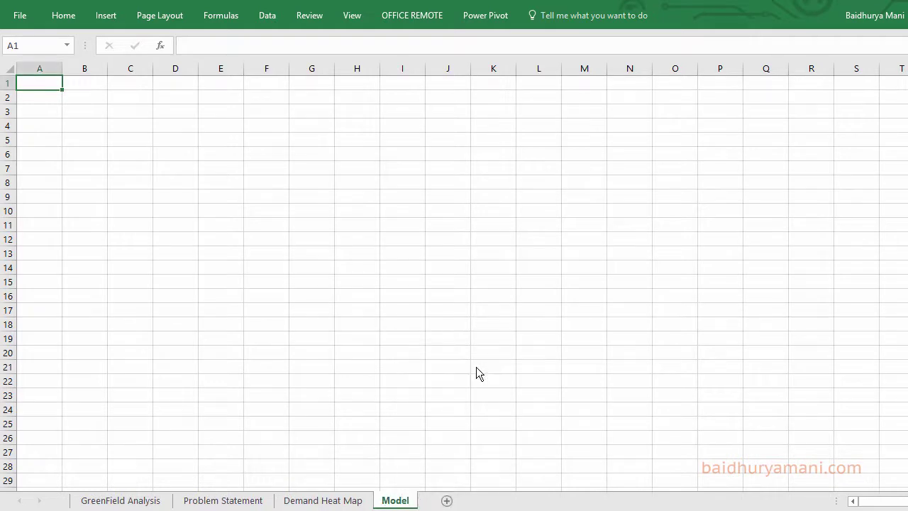
# Copy the customer table A3:E58 from Problem Statement and paste it at A5 of Model
pyautogui.hotkey('ctrl', 'pageup')
pyautogui.hotkey('ctrl', 'pageup')
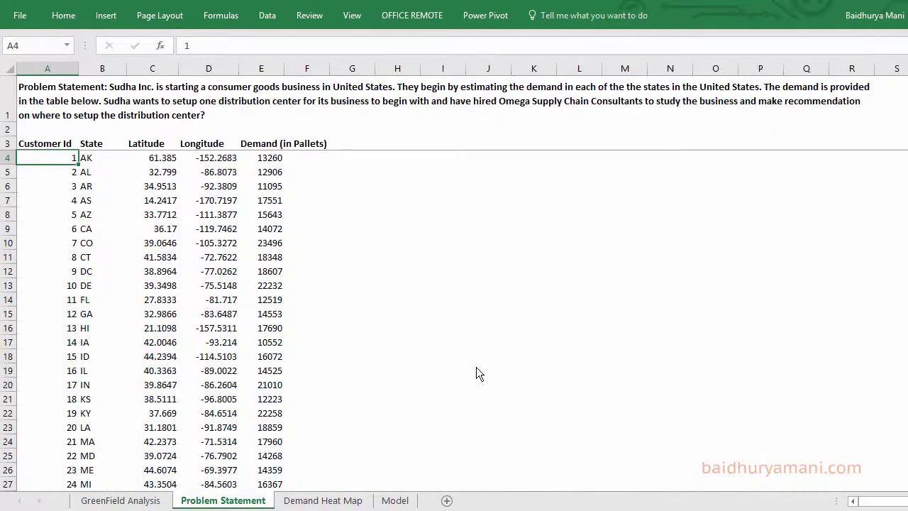
pyautogui.press('Up')
pyautogui.hotkey('ctrl', 'shift', 'End')
pyautogui.hotkey('ctrl', 'c')
pyautogui.hotkey('ctrl', 'Up')
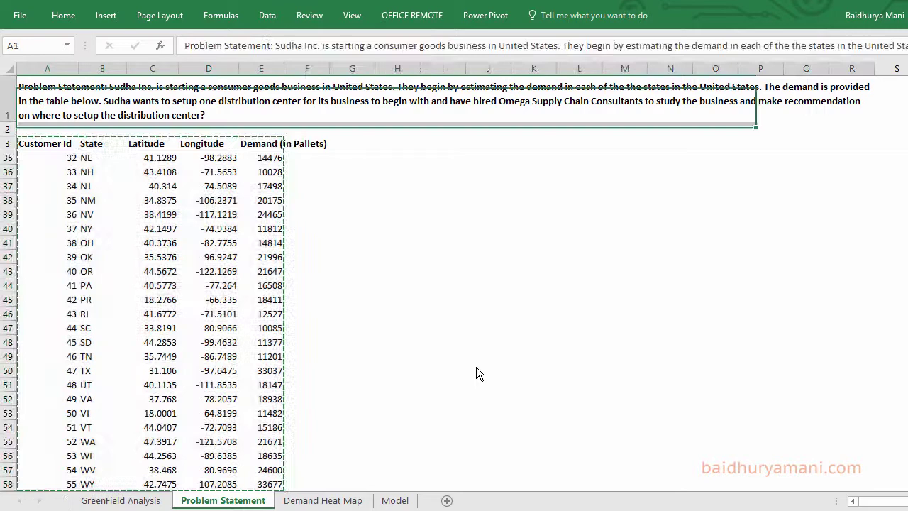
pyautogui.hotkey('ctrl', 'Down')
pyautogui.hotkey('ctrl', 'Home')
pyautogui.press('Up')
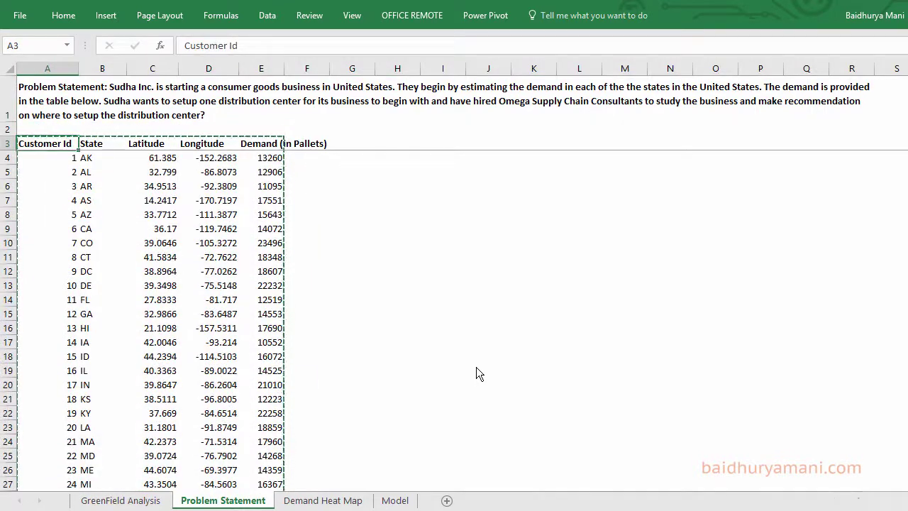
pyautogui.hotkey('ctrl', 'pagedown')
pyautogui.hotkey('ctrl', 'pagedown')
pyautogui.press('Down')
pyautogui.press('Down')
pyautogui.press('Down')
pyautogui.press('Down')
pyautogui.hotkey('ctrl', 'v')
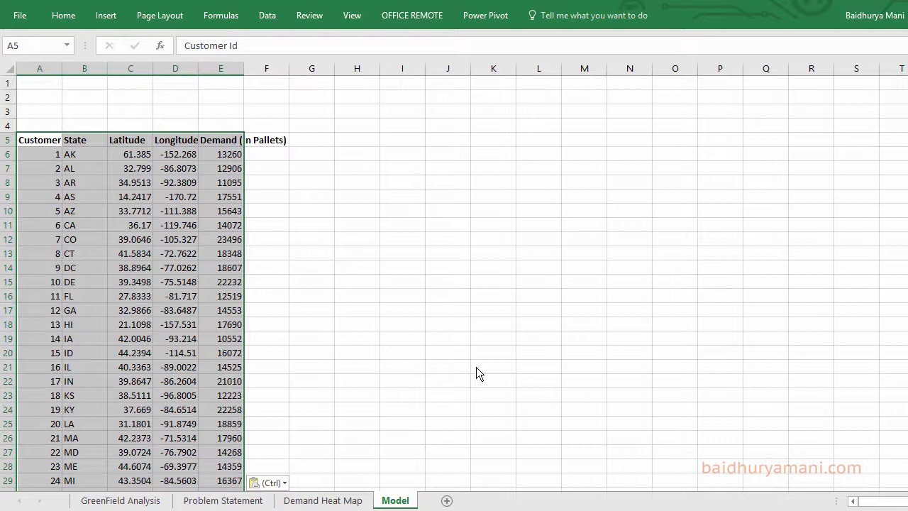
# Label A2 'DC' and add 'Lattitude' and 'Longtiude' headers in B1 and C1
pyautogui.press('Up')
pyautogui.press('Up')
pyautogui.press('Up')
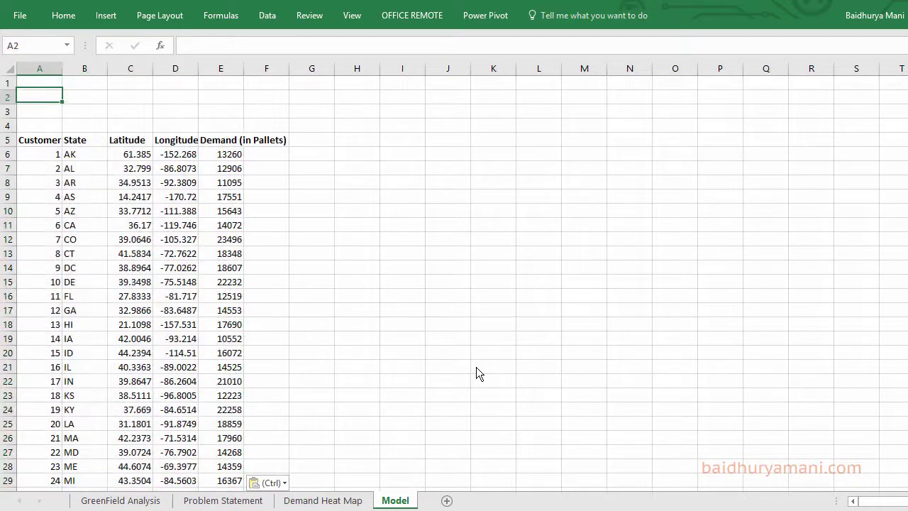
pyautogui.write('DC')
pyautogui.press('Return')
pyautogui.press('Up')
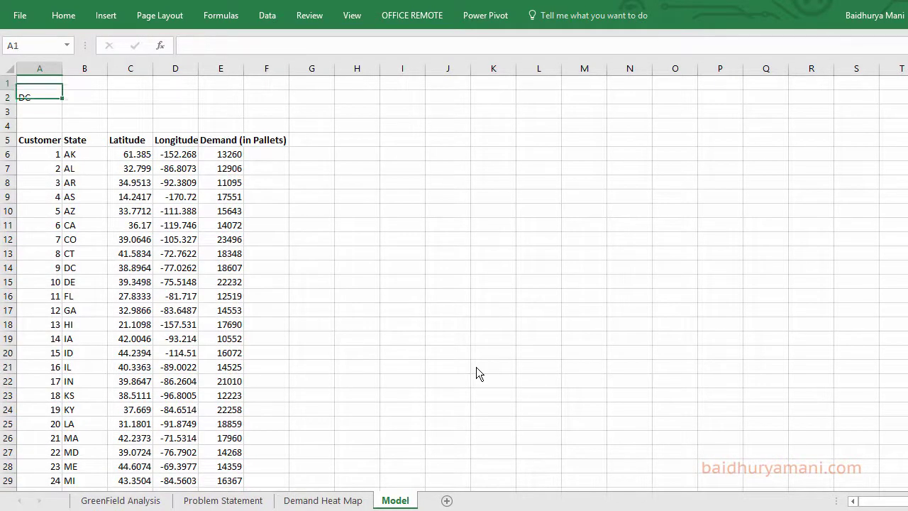
pyautogui.press('Up')
pyautogui.press('Right')
pyautogui.write('Lattitude')
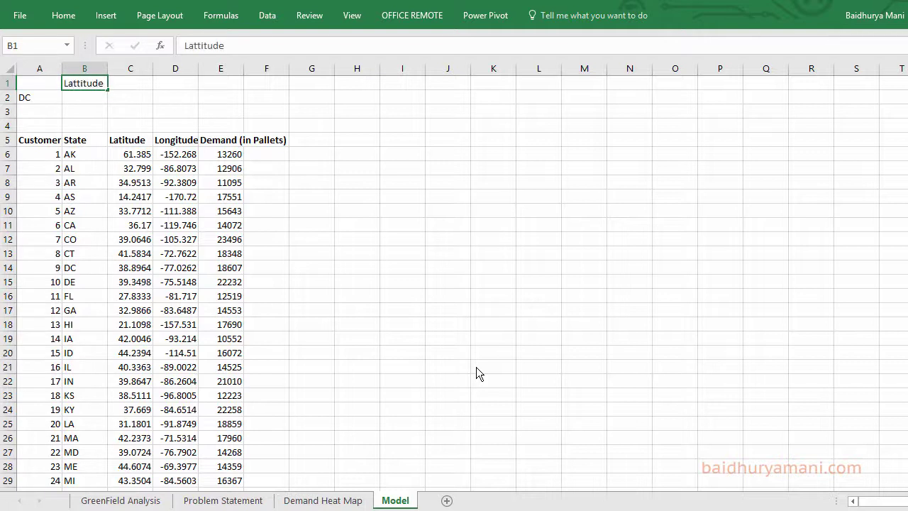
pyautogui.press('Right')
pyautogui.write('Longtiude')
pyautogui.press('Return')
# Fill the DC input cells B2:C2 yellow
pyautogui.press('Up')
pyautogui.press('Left')
pyautogui.press('Right')
pyautogui.press('Left')
pyautogui.press('Down')
pyautogui.hotkey('shift', 'Right')
pyautogui.hotkey('alt', 'h')
pyautogui.press('h')
pyautogui.press('Return')
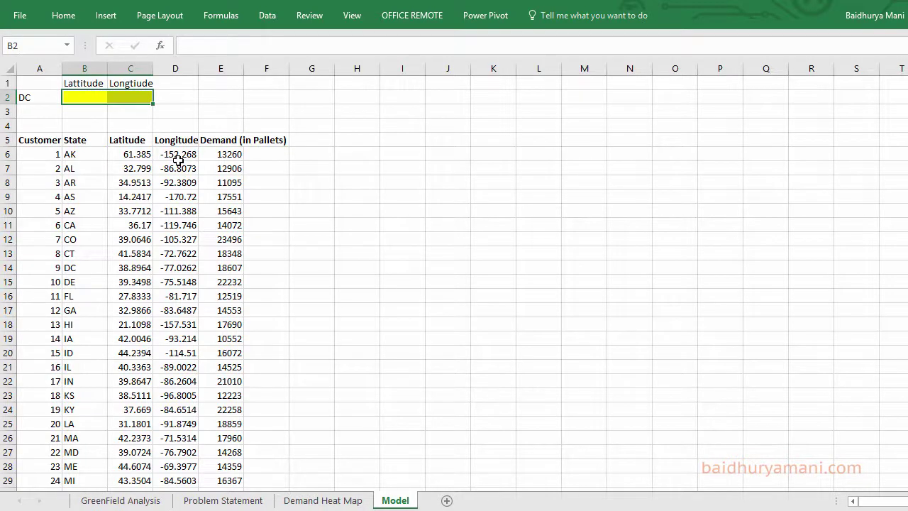
pyautogui.press('Down')
pyautogui.press('Down')
pyautogui.press('Down')
# Add the 'Distance from DC' header in F5 and auto-fit the column widths
pyautogui.press('Right')
pyautogui.press('Right')
pyautogui.press('Right')
pyautogui.press('Right')
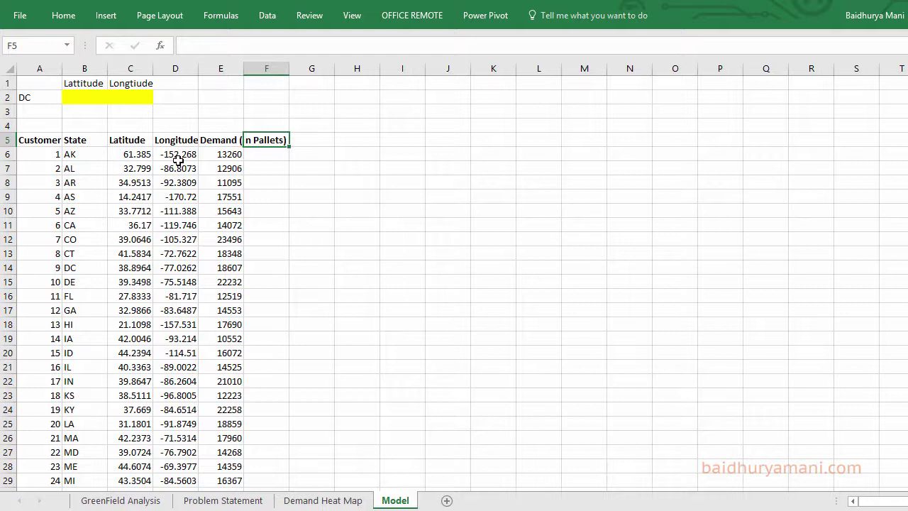
pyautogui.write('Distance fro')
pyautogui.write('m DC')
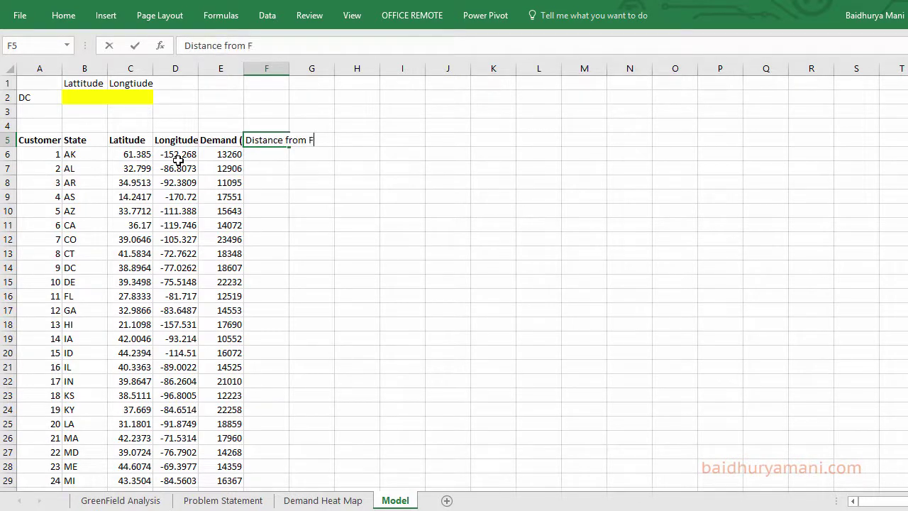
pyautogui.press('Return')
pyautogui.press('Up')
pyautogui.hotkey('ctrl', 'Left')
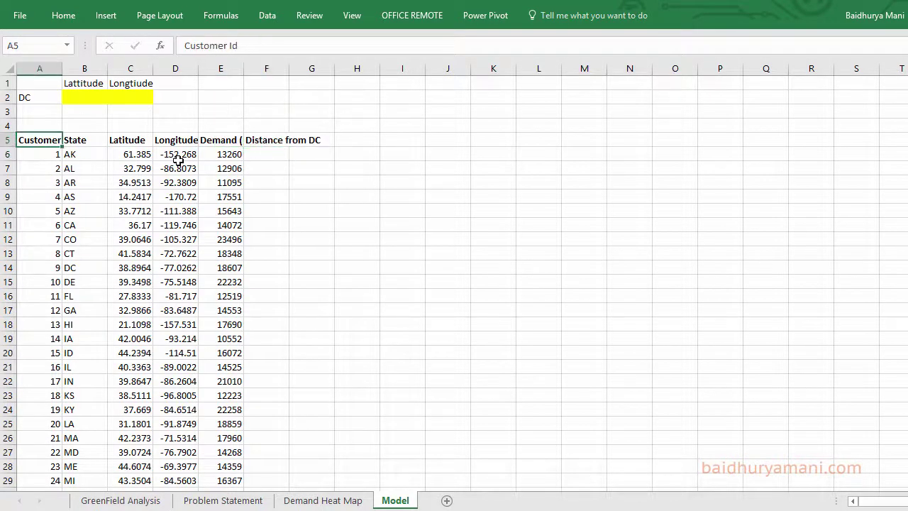
pyautogui.hotkey('ctrl', 'shift', 'Right')
# Enter the haversine distance formula in F6 and fill it down through F60
pyautogui.hotkey('alt', 'h')
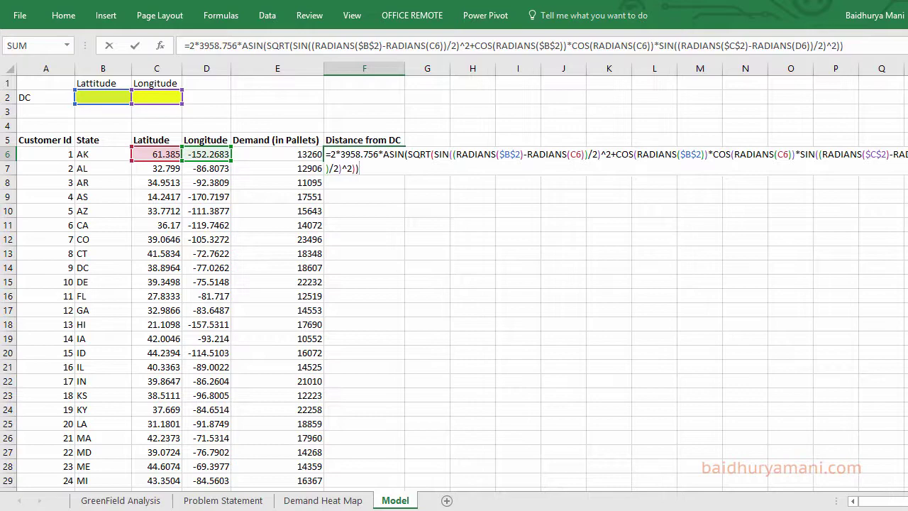
pyautogui.press('Return')
pyautogui.press('Up')
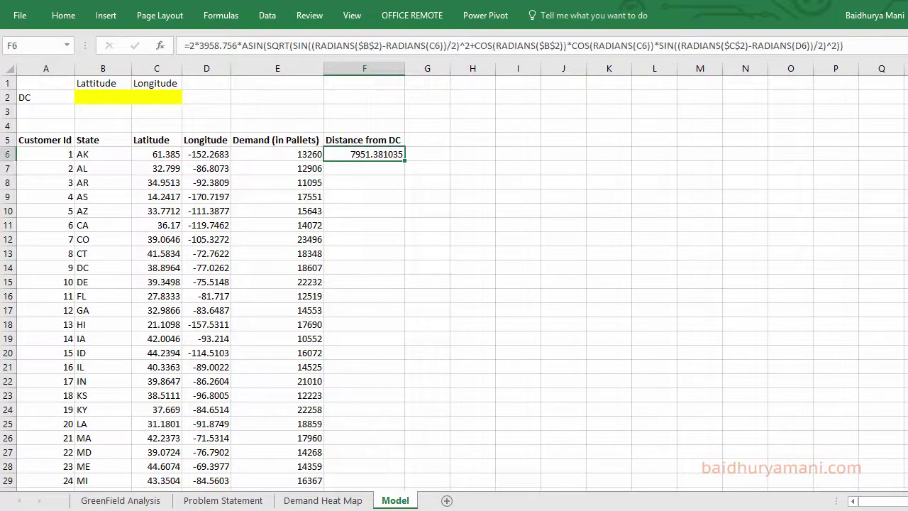
pyautogui.press('Left')
pyautogui.hotkey('ctrl', 'Down')
pyautogui.press('Right')
pyautogui.hotkey('ctrl', 'shift', 'Up')
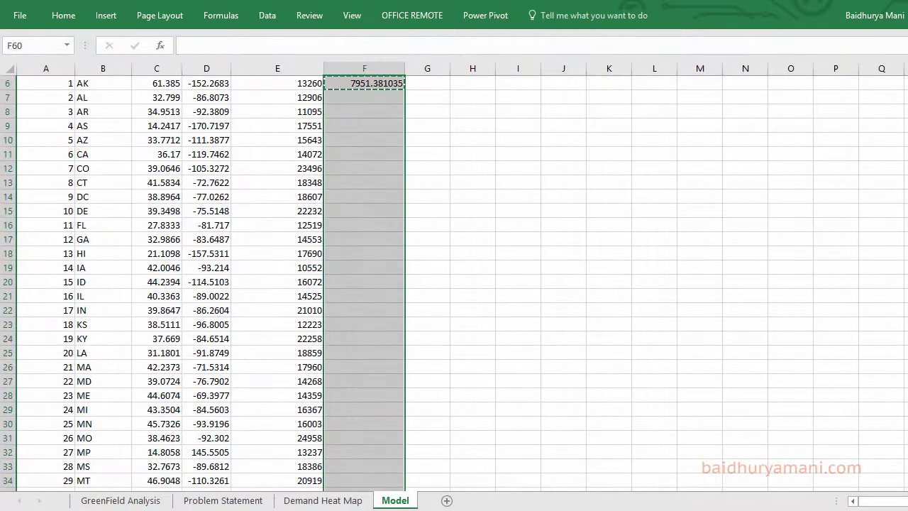
pyautogui.hotkey('ctrl', 'v')
pyautogui.hotkey('ctrl', 'Up')
pyautogui.hotkey('ctrl', 'Up')
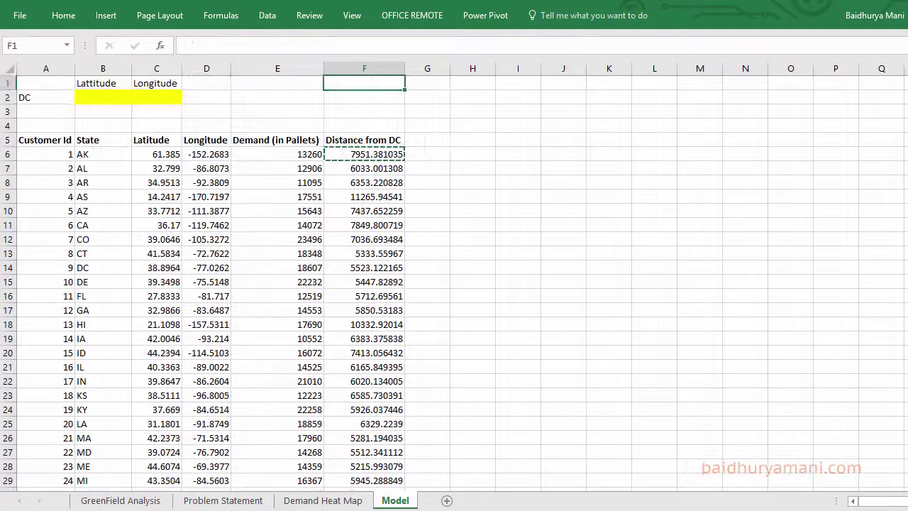
pyautogui.press('Down')
pyautogui.press('Down')
pyautogui.press('Down')
pyautogui.press('Down')
pyautogui.press('Down')
# Add the 'Pallet Miles' heading in G5 and enter =E6*F6 in G6
pyautogui.click(364, 140)
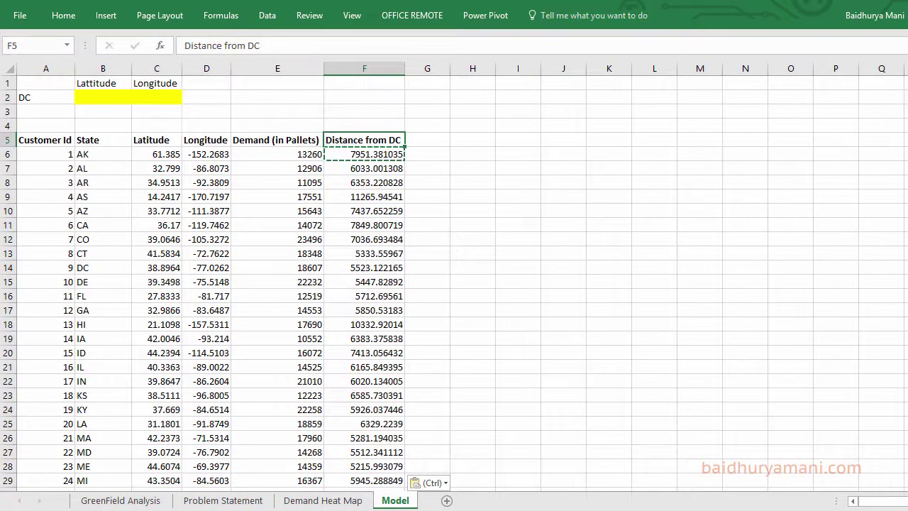
pyautogui.press('Right')
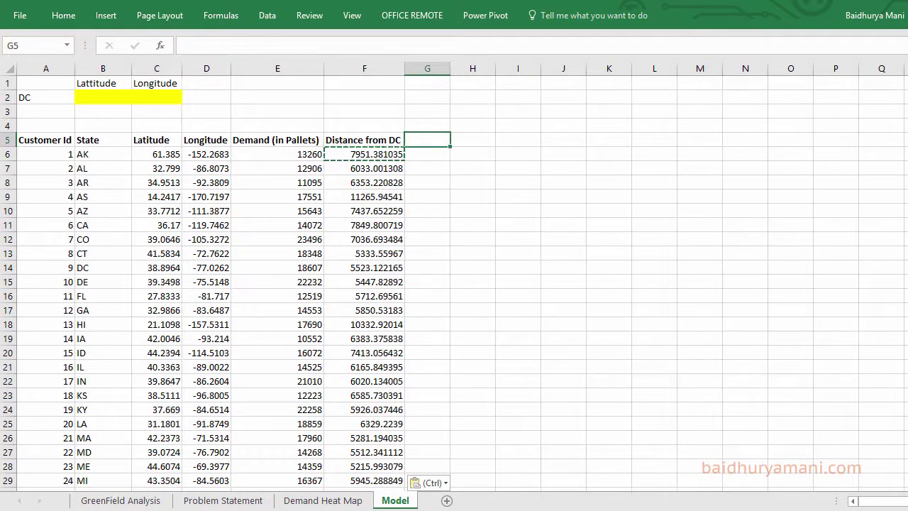
pyautogui.press('Escape')
pyautogui.write('Pallet Miles')
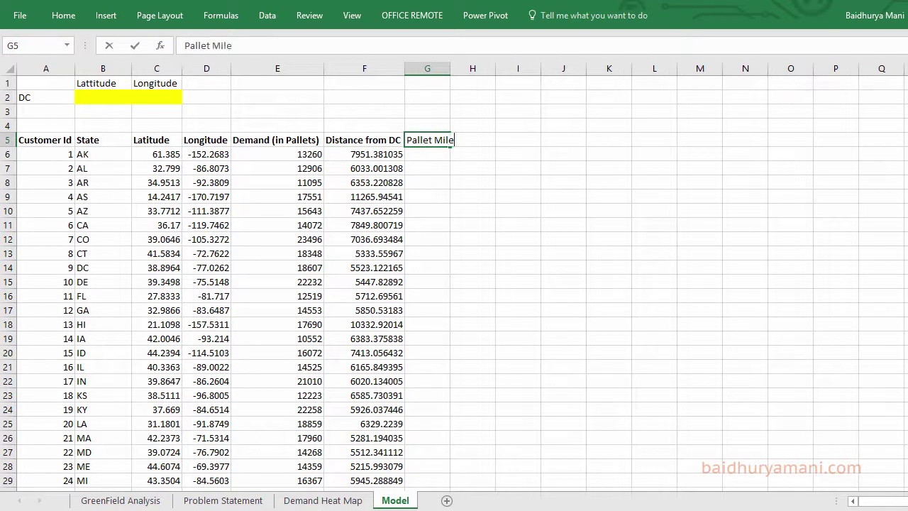
pyautogui.press('Return')
pyautogui.write('=')
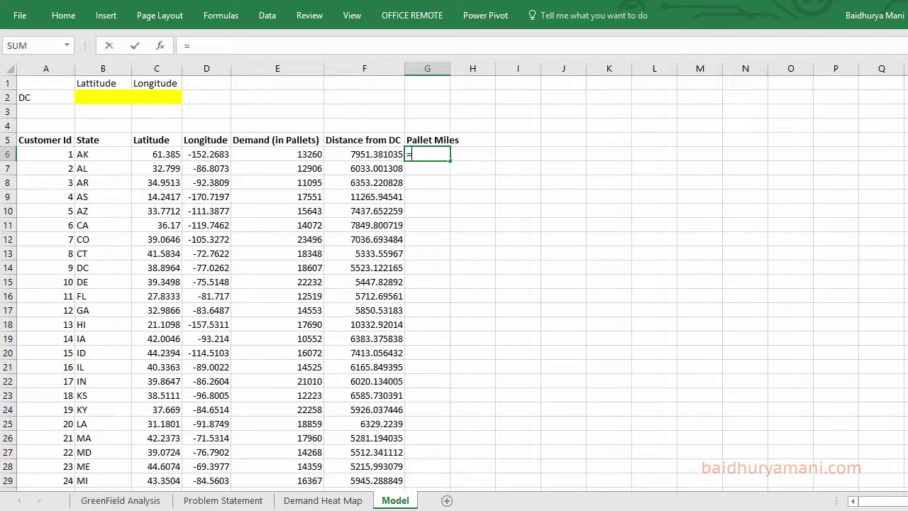
pyautogui.press('Left')
pyautogui.press('Left')
pyautogui.write('*')
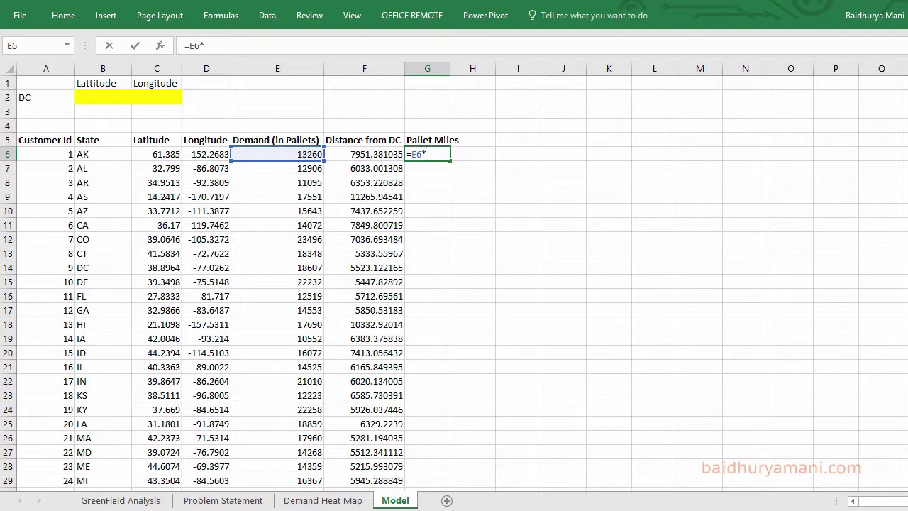
pyautogui.press('Left')
pyautogui.press('Return')
pyautogui.press('Up')
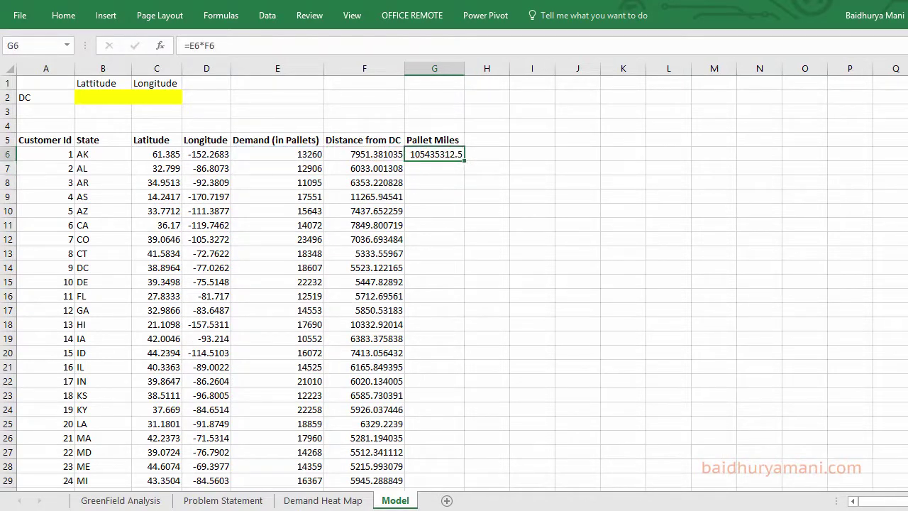
# Copy the G6 pallet-miles formula down into G7:G60
pyautogui.hotkey('ctrl', 'c')
pyautogui.press('Left')
pyautogui.hotkey('ctrl', 'Down')
pyautogui.press('Right')
pyautogui.hotkey('ctrl', 'shift', 'Up')
pyautogui.hotkey('shift', 'Down')
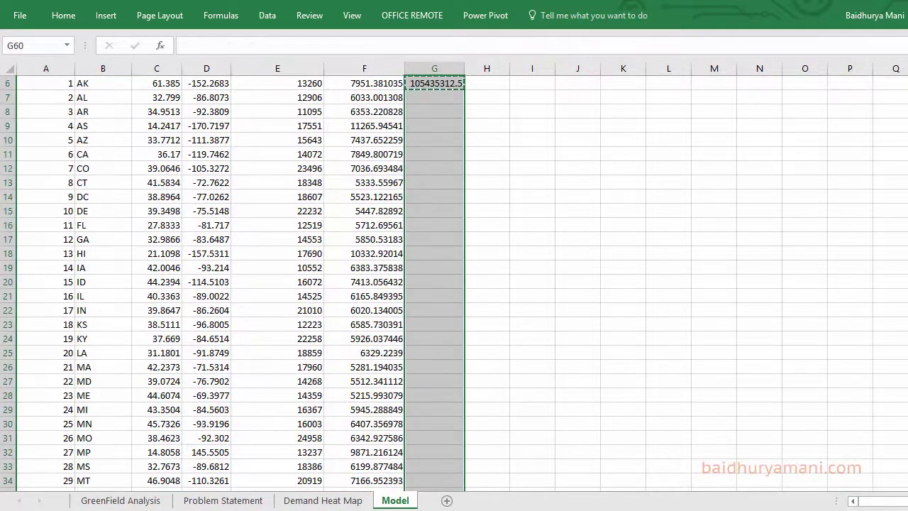
pyautogui.hotkey('ctrl', 'v')
pyautogui.hotkey('ctrl', 'Up')
pyautogui.press('Down')
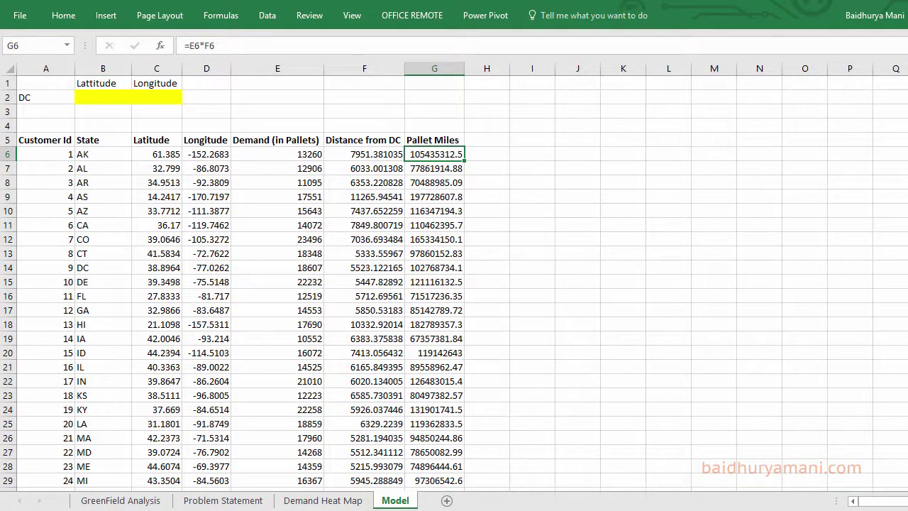
# Label E1 'Obj Function' and enter =SUM(G6:G60) in E2
pyautogui.press('Up')
pyautogui.press('Up')
pyautogui.press('Up')
pyautogui.press('Up')
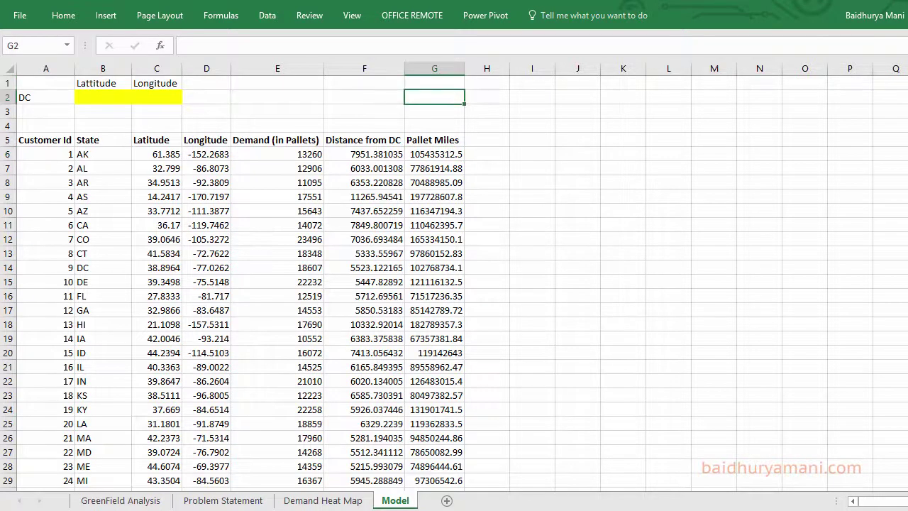
pyautogui.press('Down')
pyautogui.press('Down')
pyautogui.press('Down')
pyautogui.press('Down')
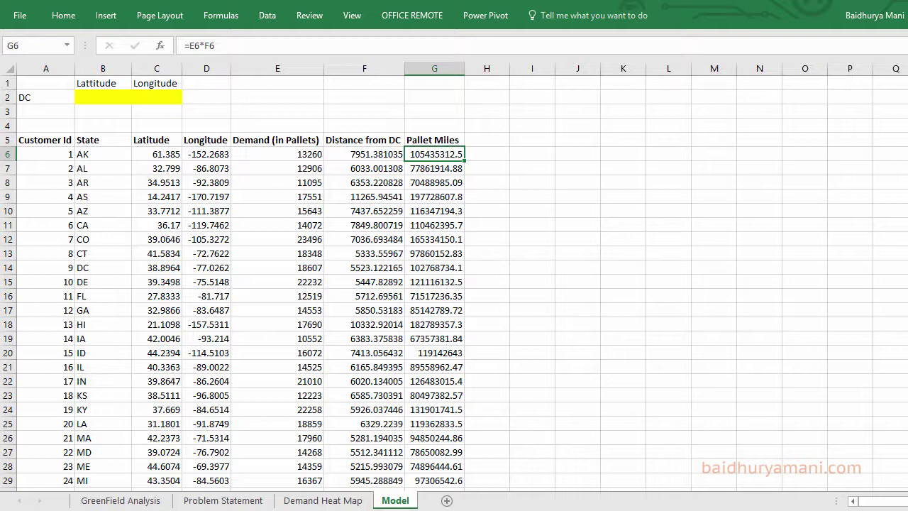
pyautogui.press('Up')
pyautogui.press('Up')
pyautogui.press('Up')
pyautogui.press('Up')
pyautogui.press('Up')
pyautogui.press('Left')
pyautogui.press('Left')
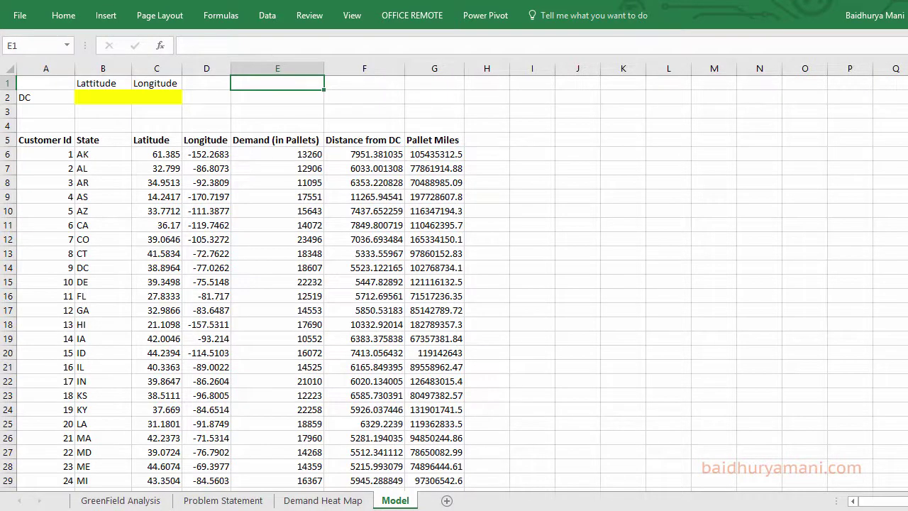
pyautogui.write('Obj Fun')
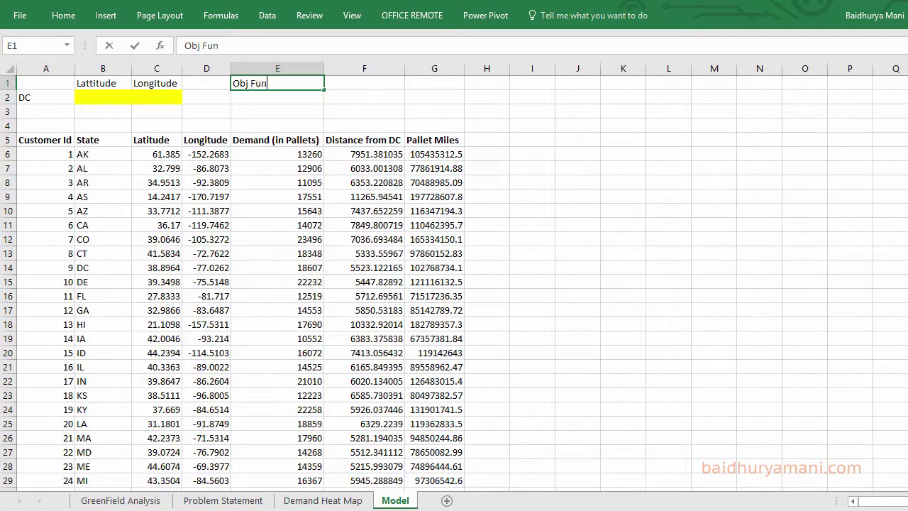
pyautogui.write('ction')
pyautogui.press('Return')
pyautogui.write('=sum(')
pyautogui.press('BackSpace')
pyautogui.press('BackSpace')
pyautogui.press('BackSpace')
pyautogui.press('BackSpace')
pyautogui.press('BackSpace')
pyautogui.write('=s')
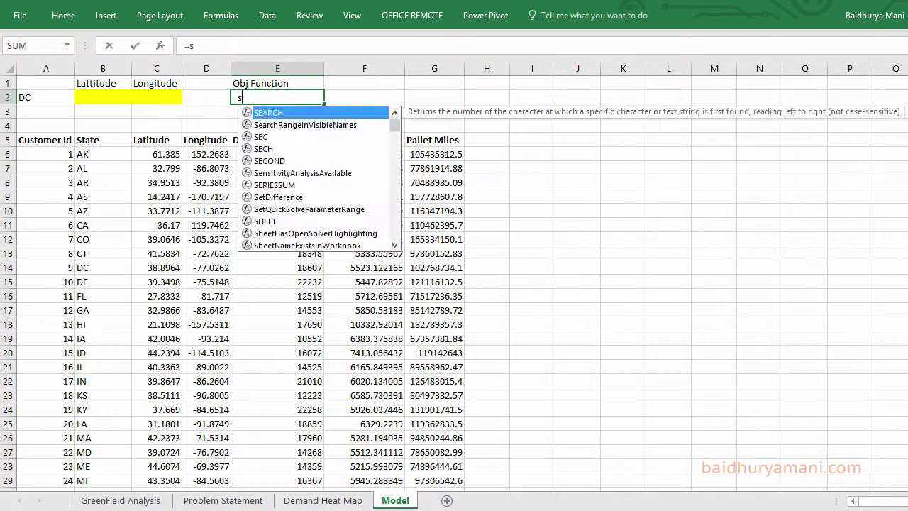
pyautogui.write('um(')
pyautogui.press('Down')
pyautogui.press('Down')
pyautogui.press('Down')
pyautogui.press('Down')
pyautogui.press('Right')
pyautogui.press('Right')
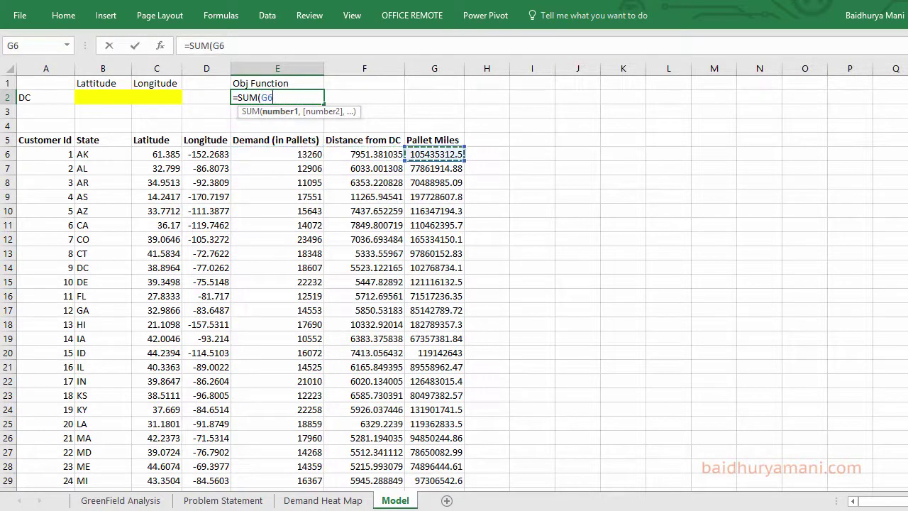
pyautogui.hotkey('ctrl', 'shift', 'Down')
pyautogui.write(')')
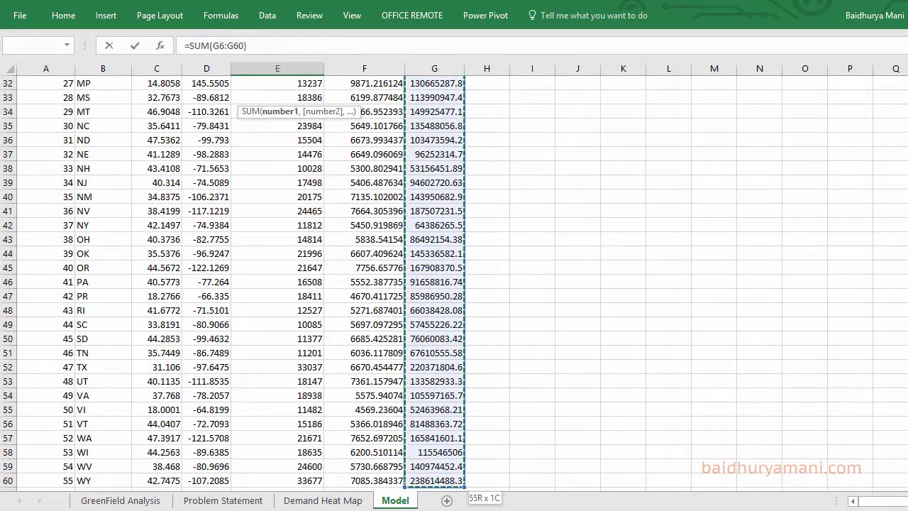
pyautogui.press('Return')
pyautogui.press('Up')
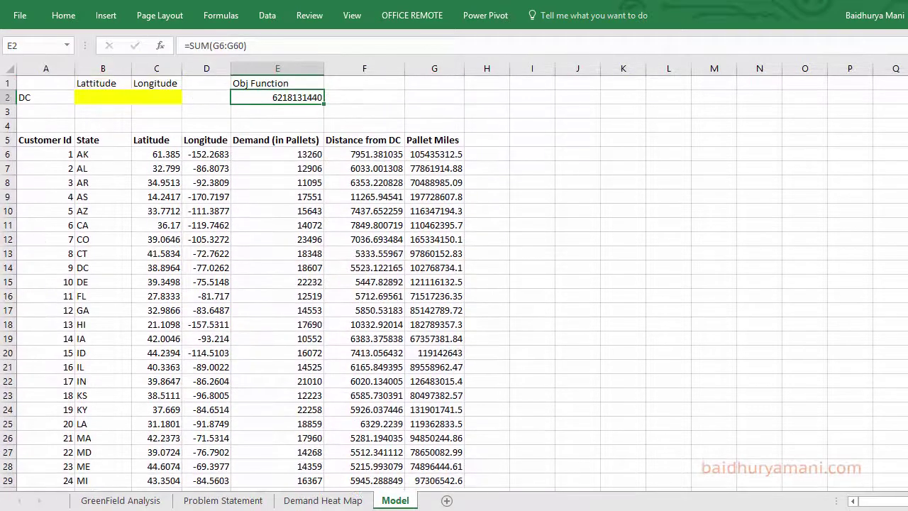
# Shade the E2 objective total dark green
pyautogui.click(63, 14)
pyautogui.click(225, 62)
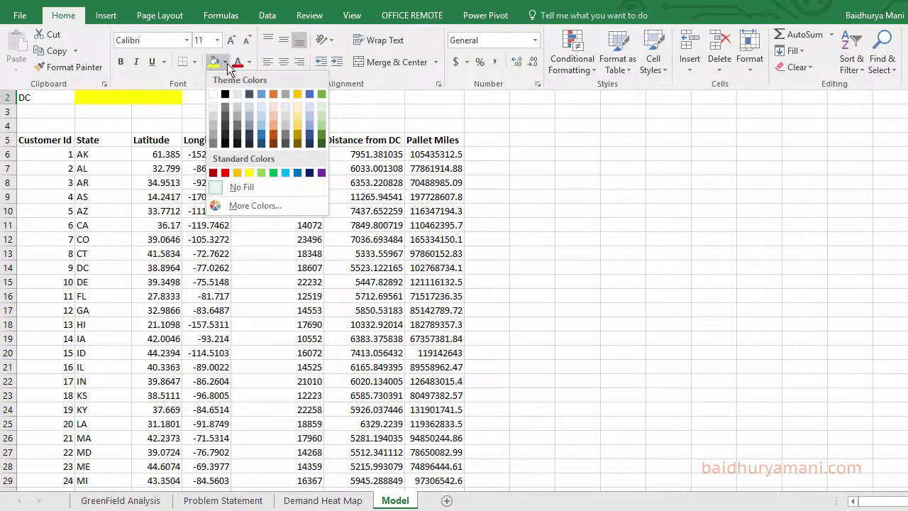
pyautogui.click(322, 135)
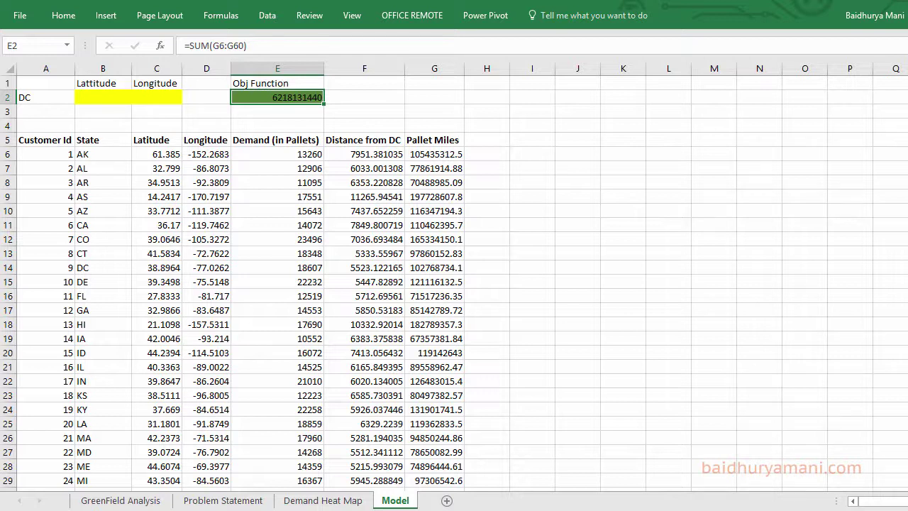
# In Solver, minimise $E$2 by changing the DC cells $B$2:$C$2, then choose Add
pyautogui.click(267, 15)
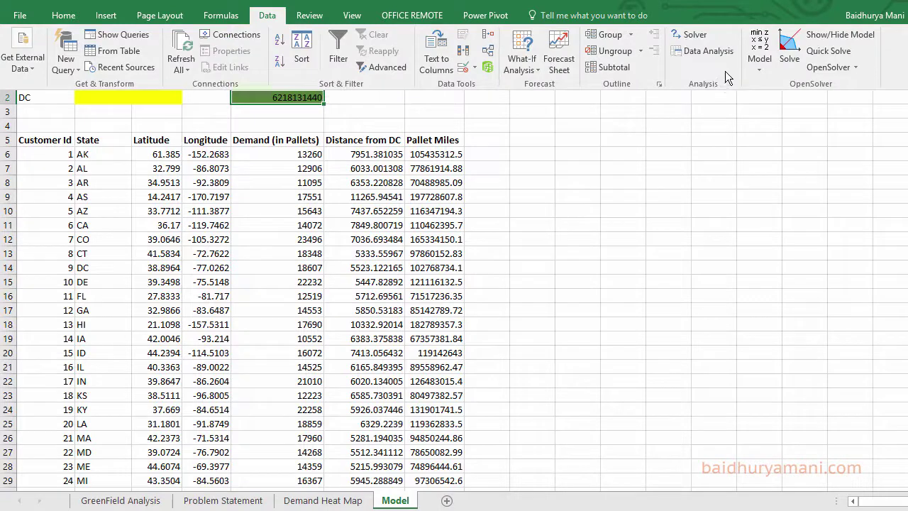
pyautogui.click(697, 22)
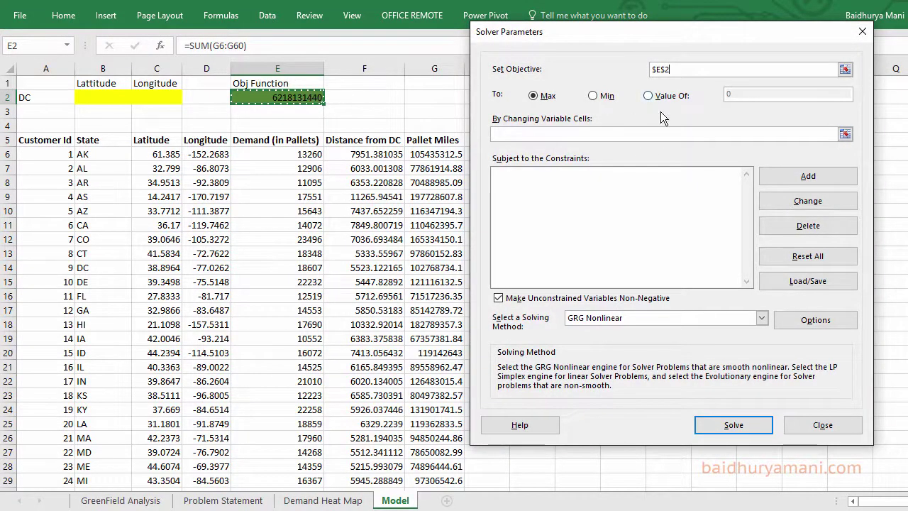
pyautogui.click(594, 97)
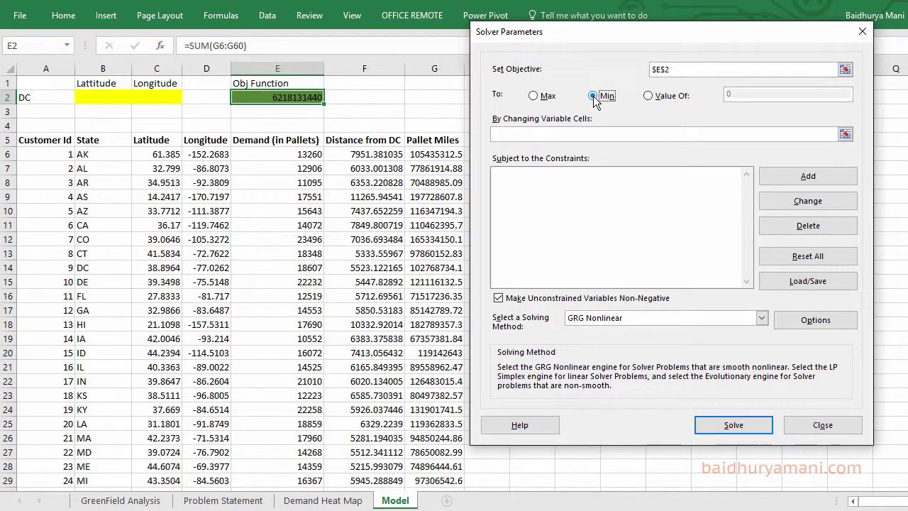
pyautogui.click(522, 133)
pyautogui.click(109, 95)
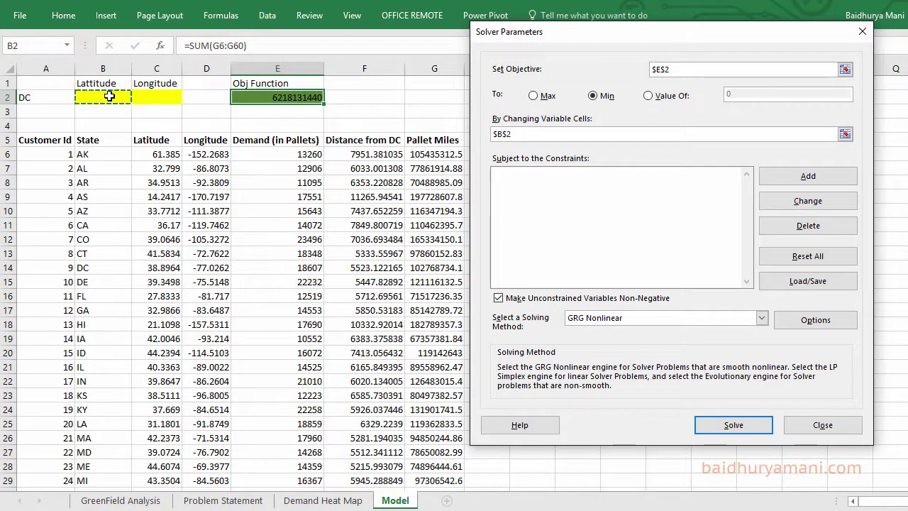
pyautogui.moveTo(109, 96); pyautogui.dragTo(157, 97)
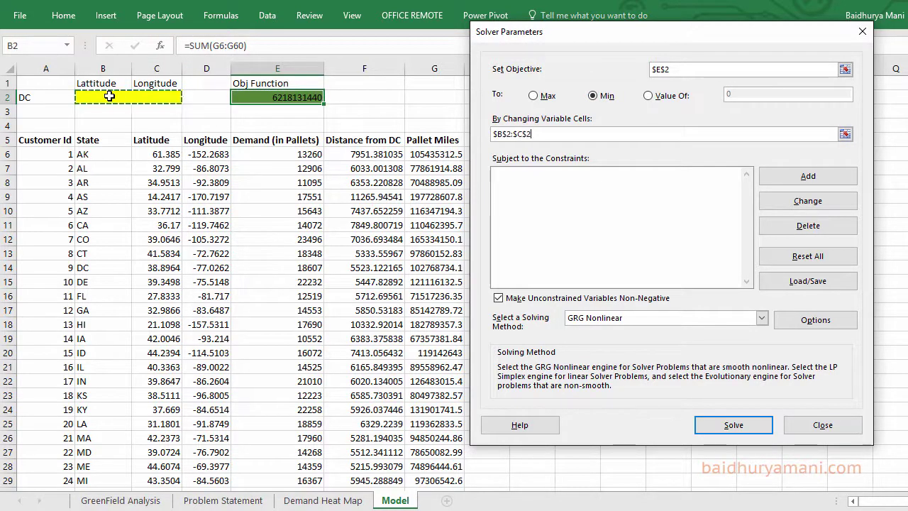
pyautogui.click(816, 181)
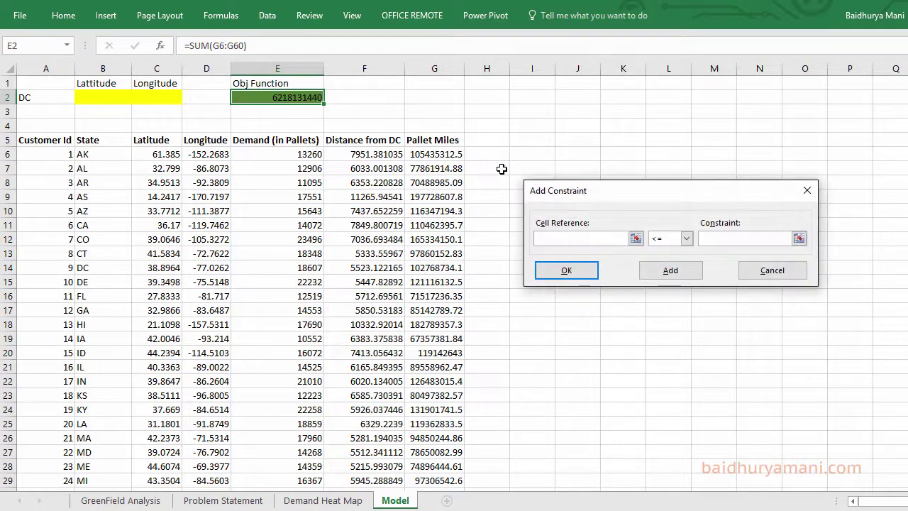
# Constrain the latitude $B$2 to be >= -90 and <= 90
pyautogui.click(83, 95)
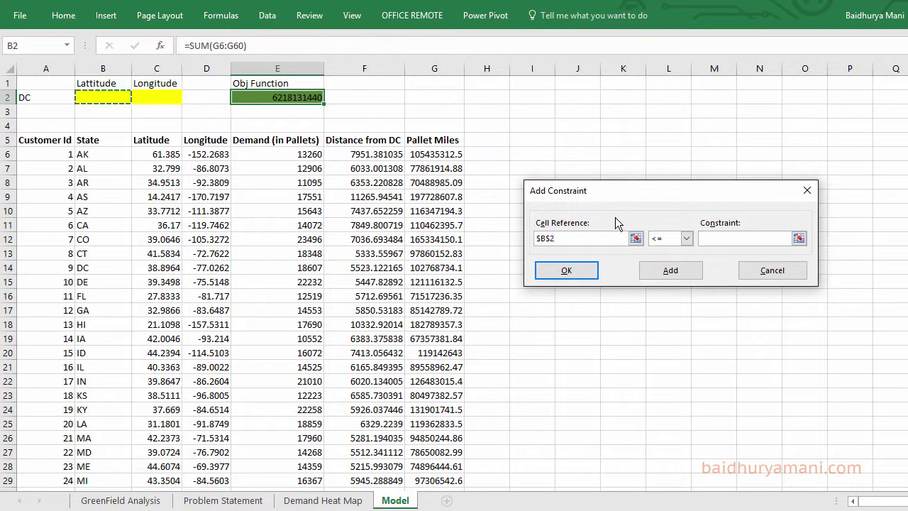
pyautogui.click(660, 240)
pyautogui.click(664, 271)
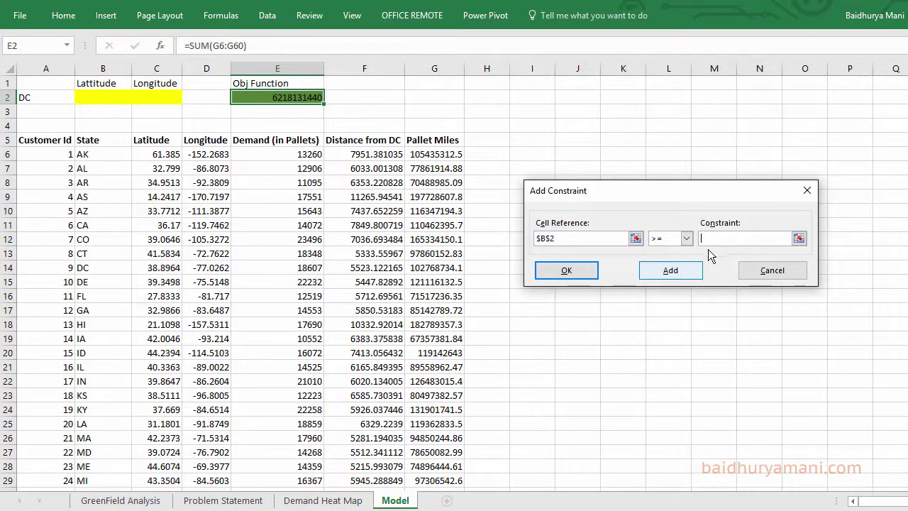
pyautogui.write('-90')
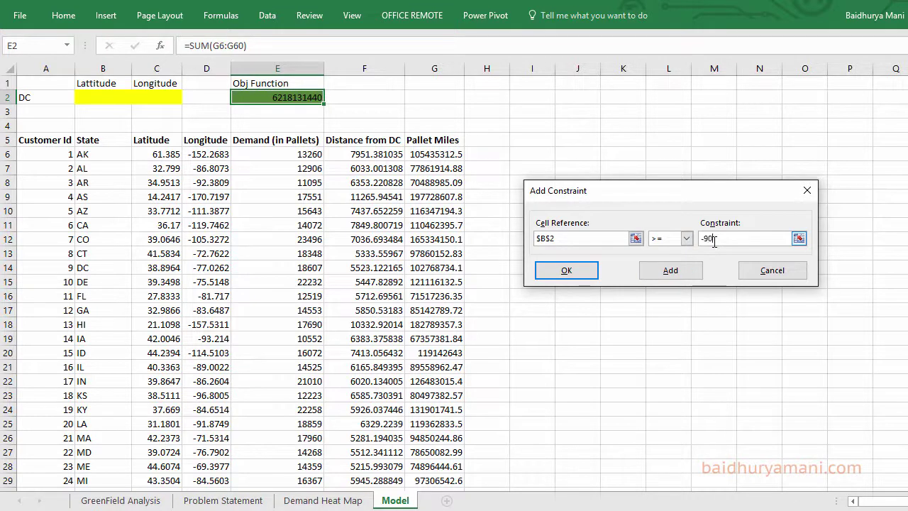
pyautogui.click(661, 271)
pyautogui.click(87, 98)
pyautogui.click(708, 239)
pyautogui.write('90')
pyautogui.click(671, 271)
# Constrain the longitude $C$2 to be >= -180 and <= 180
pyautogui.click(156, 100)
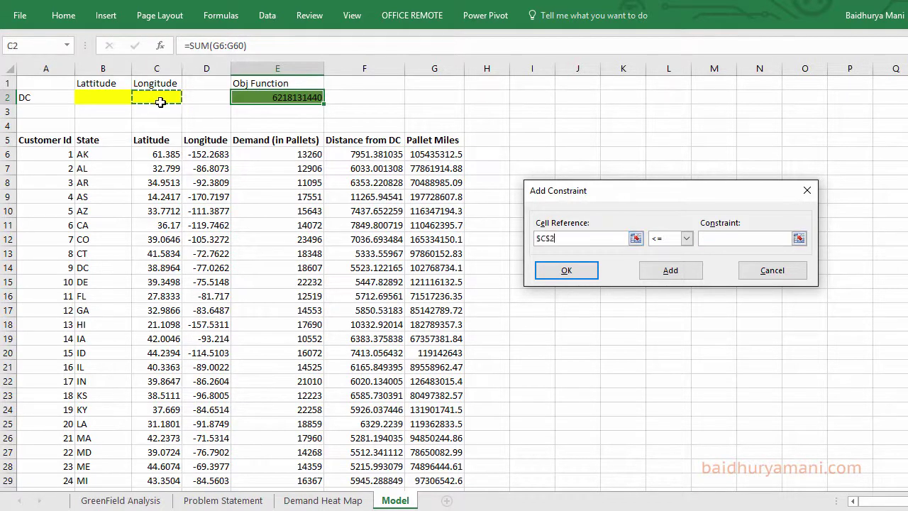
pyautogui.click(663, 240)
pyautogui.click(664, 264)
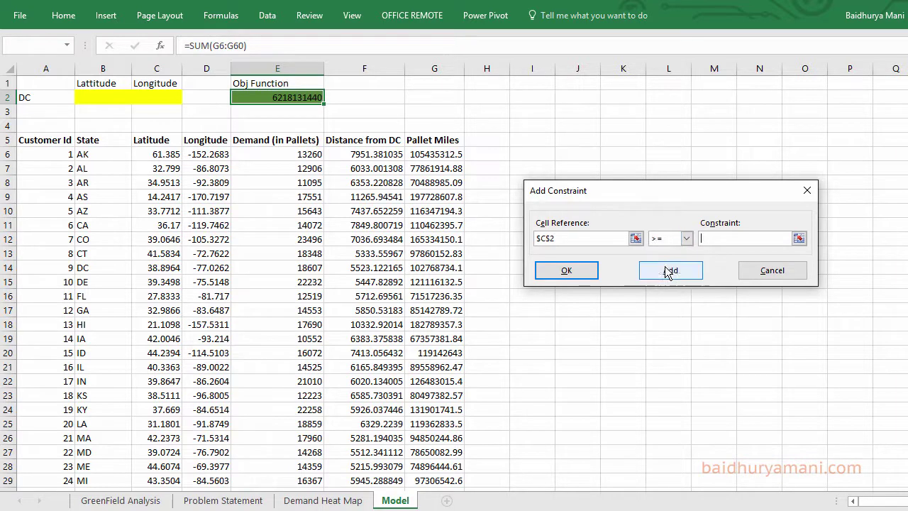
pyautogui.write('-1')
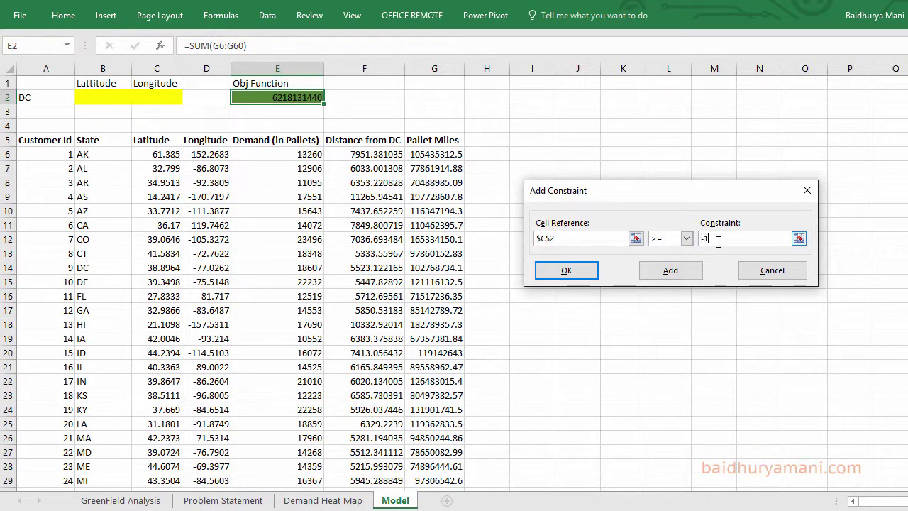
pyautogui.write('80')
pyautogui.click(670, 271)
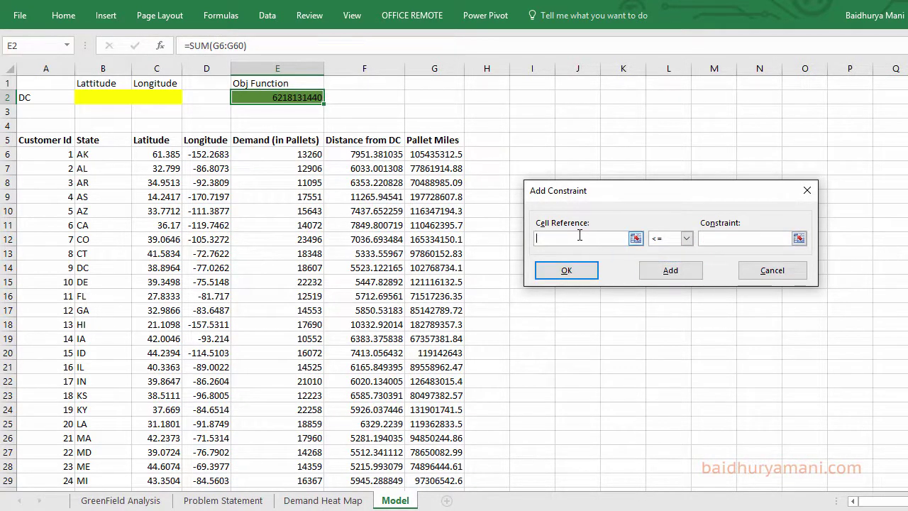
pyautogui.click(173, 96)
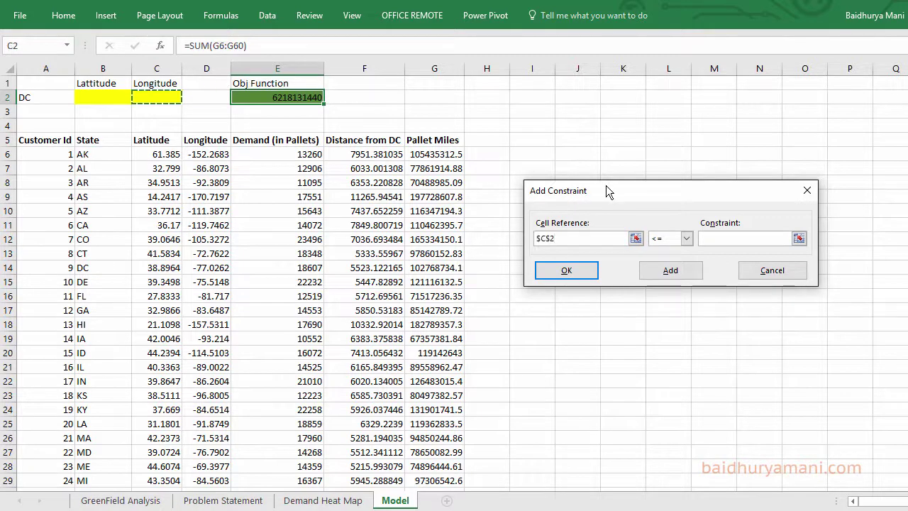
pyautogui.click(721, 241)
pyautogui.write('180')
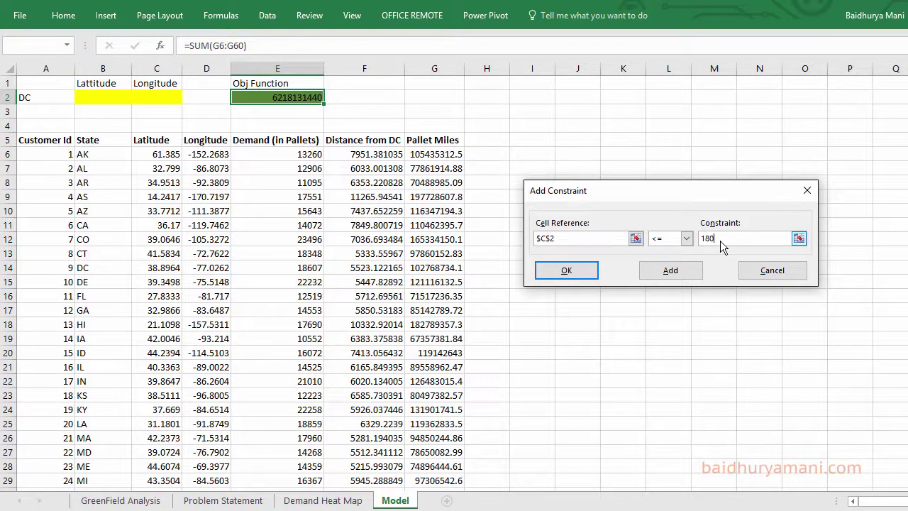
pyautogui.press('Return')
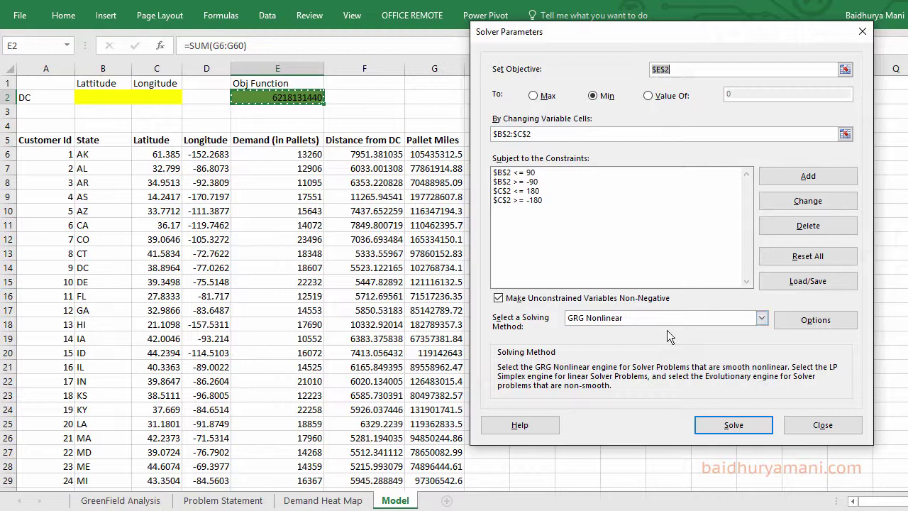
# Set the GRG Nonlinear options to Central derivatives with Use Multistart enabled
pyautogui.click(810, 321)
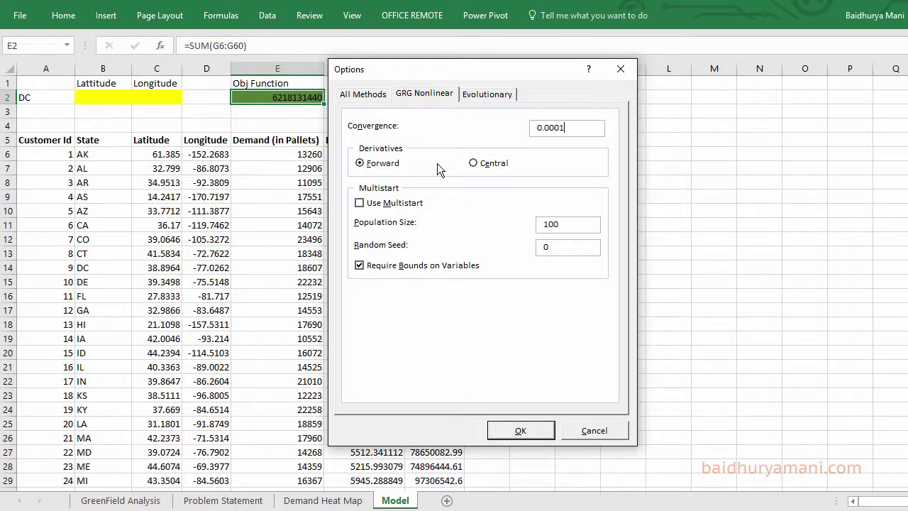
pyautogui.click(473, 163)
pyautogui.click(360, 203)
pyautogui.click(519, 430)
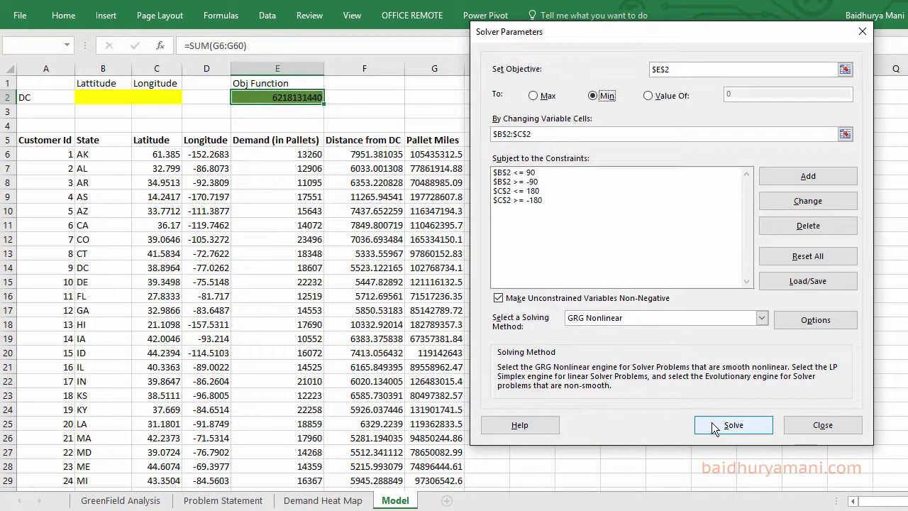
# Solve and keep the result: DC at 39.6234695, -90.37925, objective 1,013,817,204
pyautogui.click(712, 423)
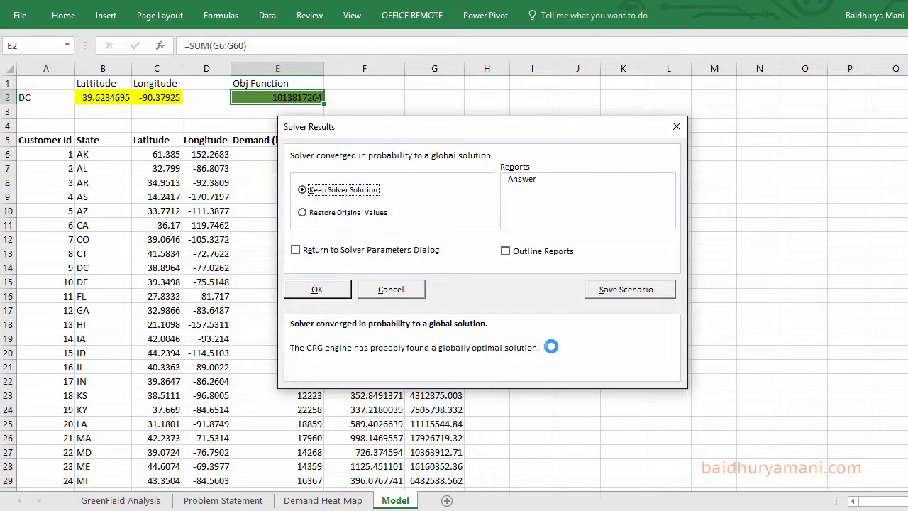
pyautogui.click(339, 292)
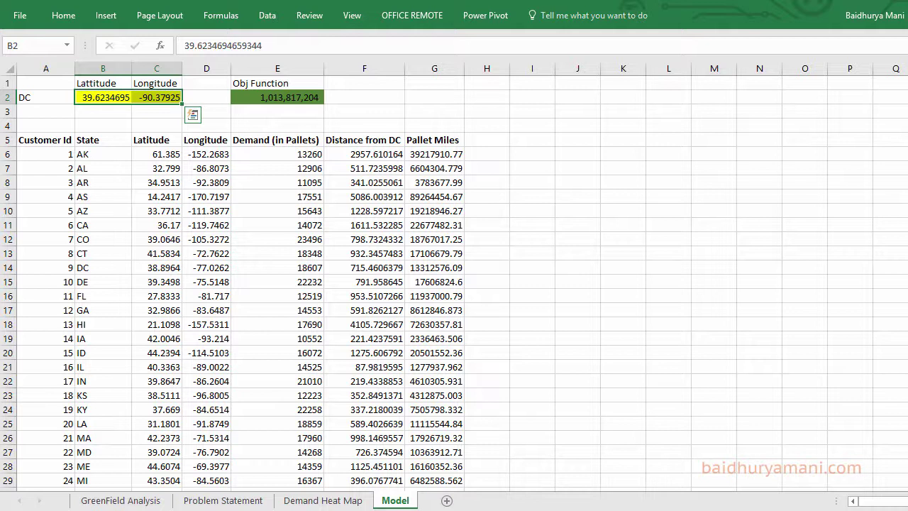
pyautogui.press('Right')
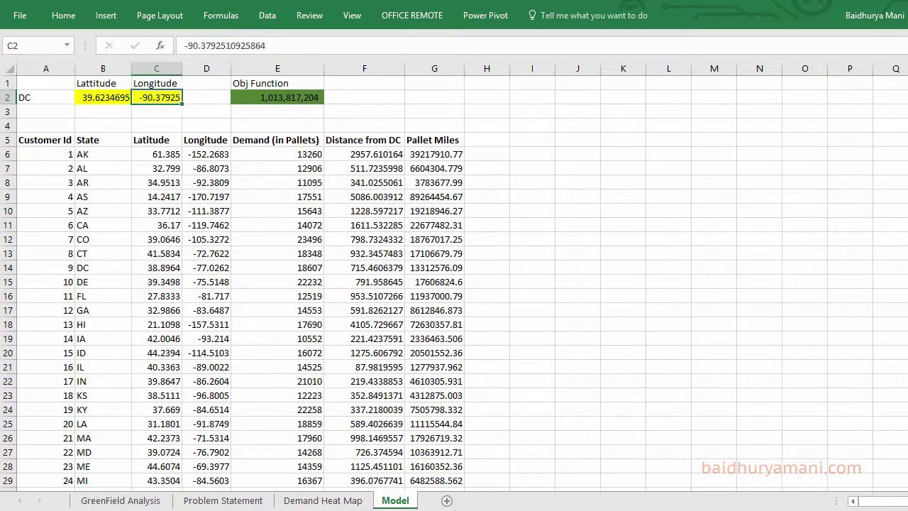
pyautogui.press('Right')
pyautogui.press('Right')
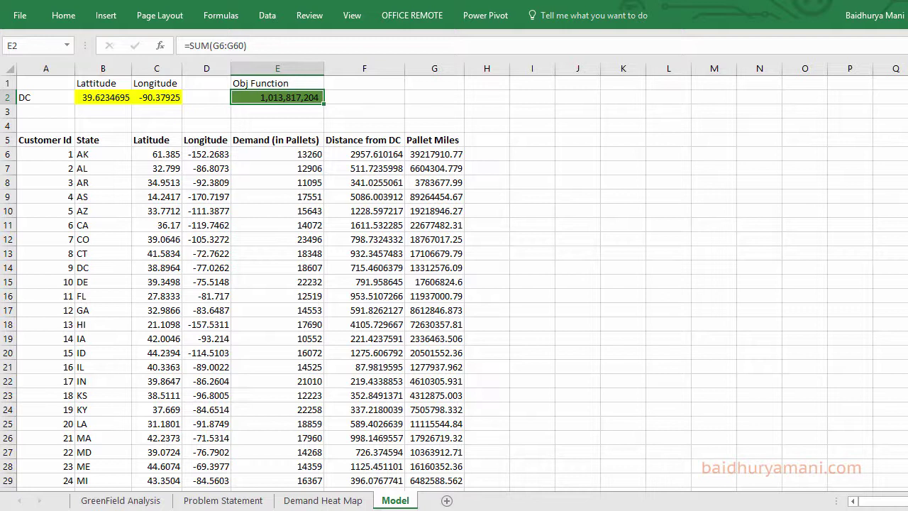
# Enter the label 'Avg Pallet Miles' in cell G1
pyautogui.click(434, 83)
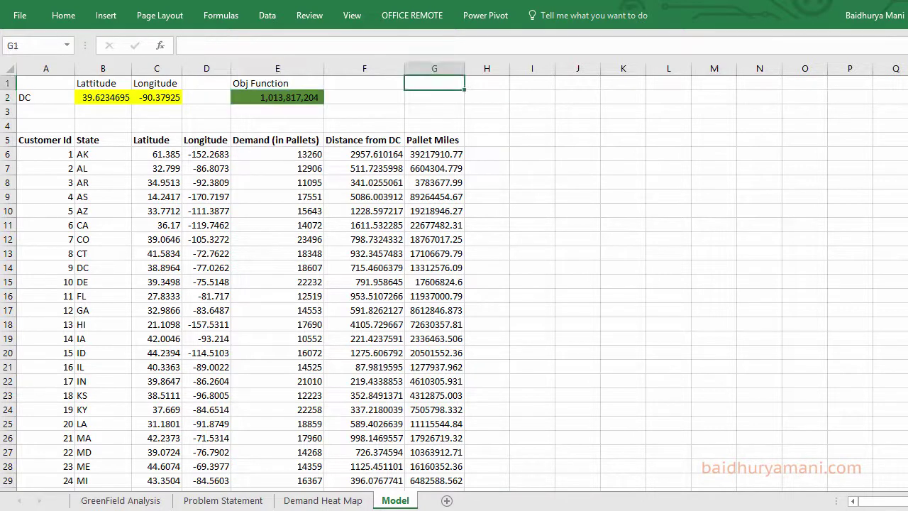
pyautogui.write('Avg Pallet Miles')
pyautogui.press('Return')
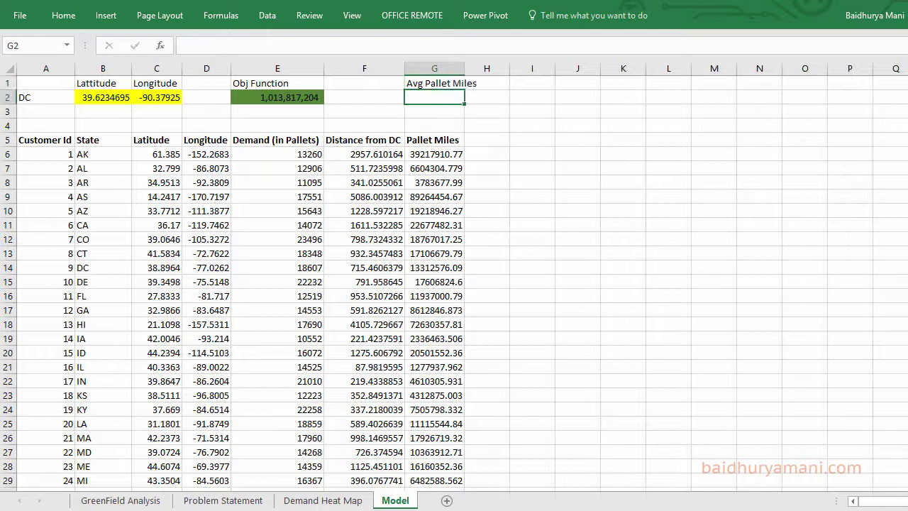
# Enter =E2/SUM(E6:E60) in G2, giving average pallet-miles of 1,060.69
pyautogui.write('=')
pyautogui.press('Left')
pyautogui.press('Left')
pyautogui.write('/sum(')
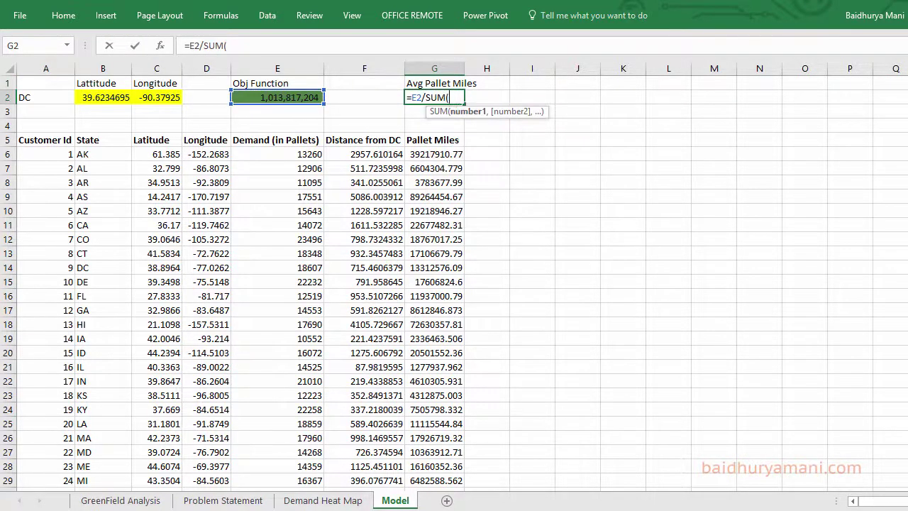
pyautogui.press('Left')
pyautogui.press('Left')
pyautogui.press('Down')
pyautogui.press('Down')
pyautogui.press('Down')
pyautogui.press('Down')
pyautogui.hotkey('ctrl', 'shift', 'Down')
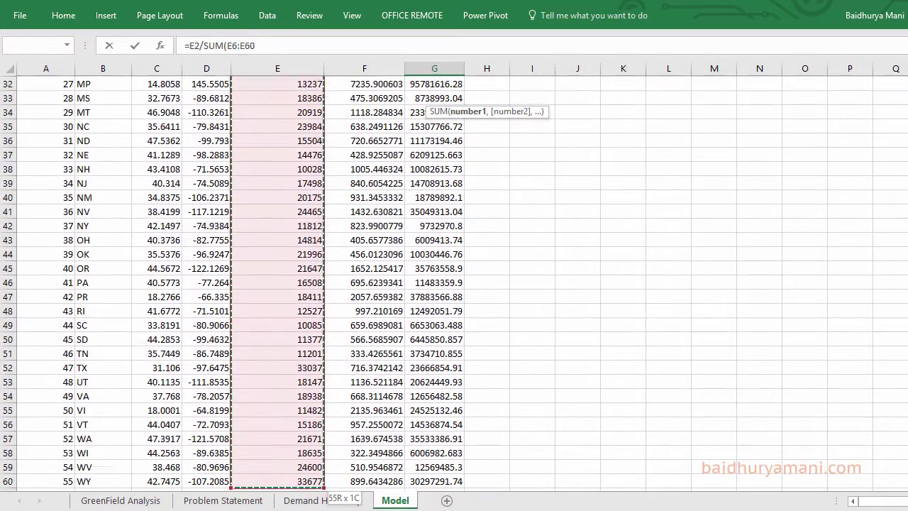
pyautogui.press('Return')
pyautogui.press('Up')
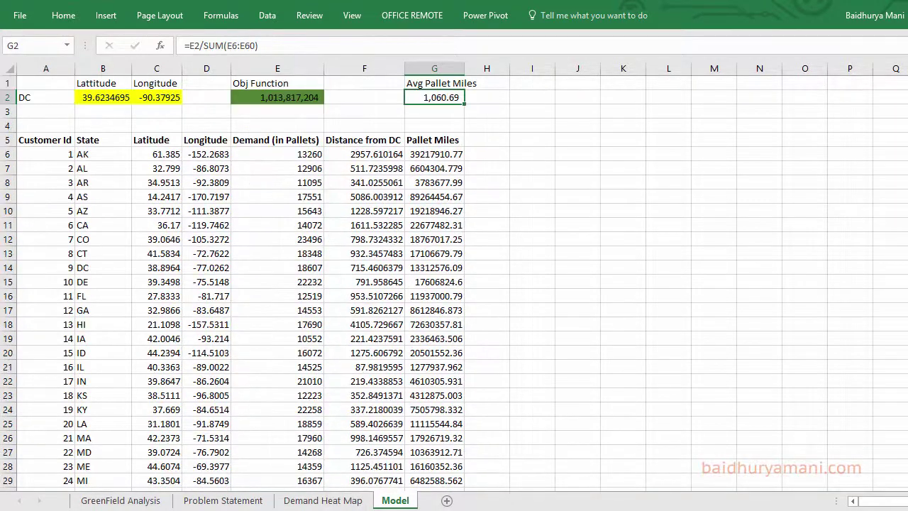